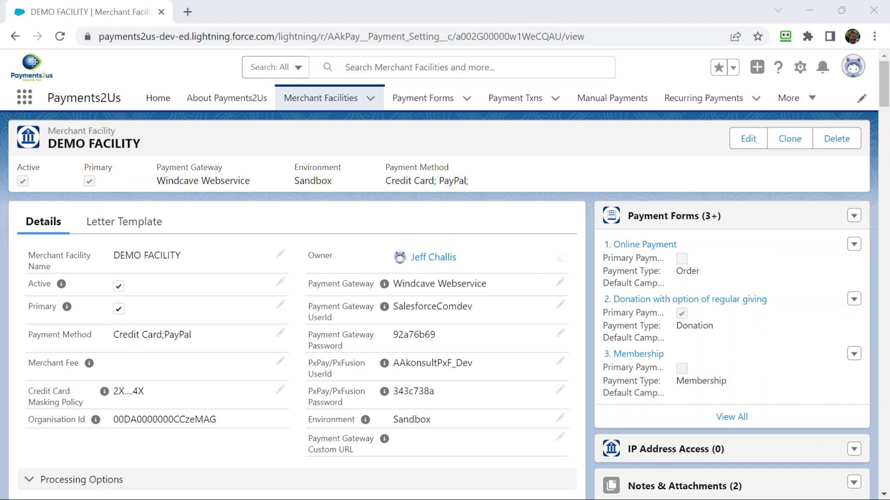
- Scroll the DEMO FACILITY record down to the Site Information section's URL For Your Website link
scroll(257, 340, down, 2)
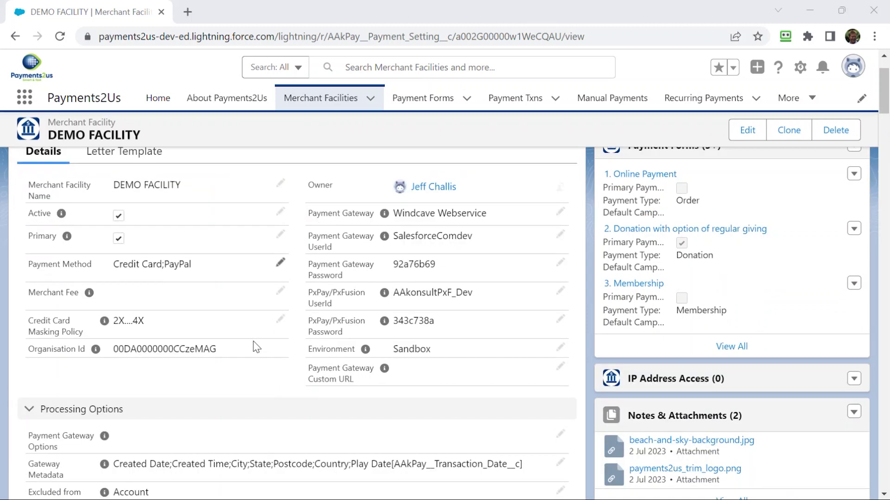
scroll(256, 346, down, 6)
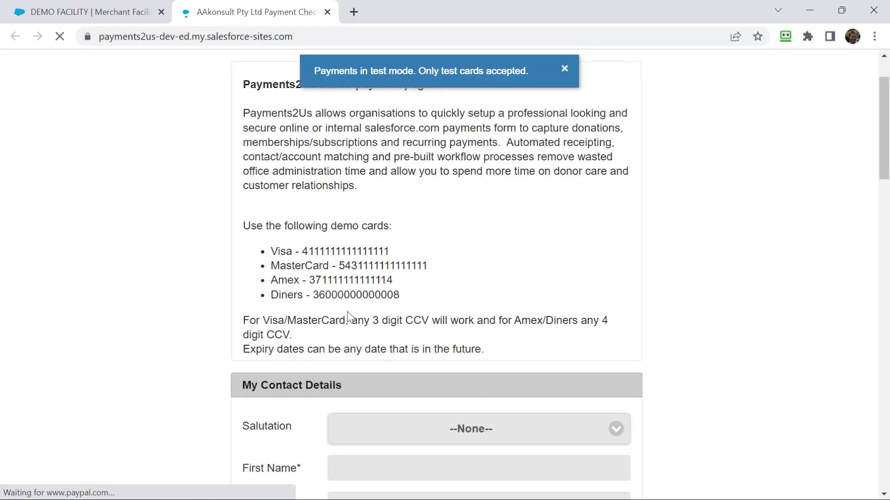
- Enter the donor's first name, last name and phone number on the payment form
scroll(373, 416, down, 3)
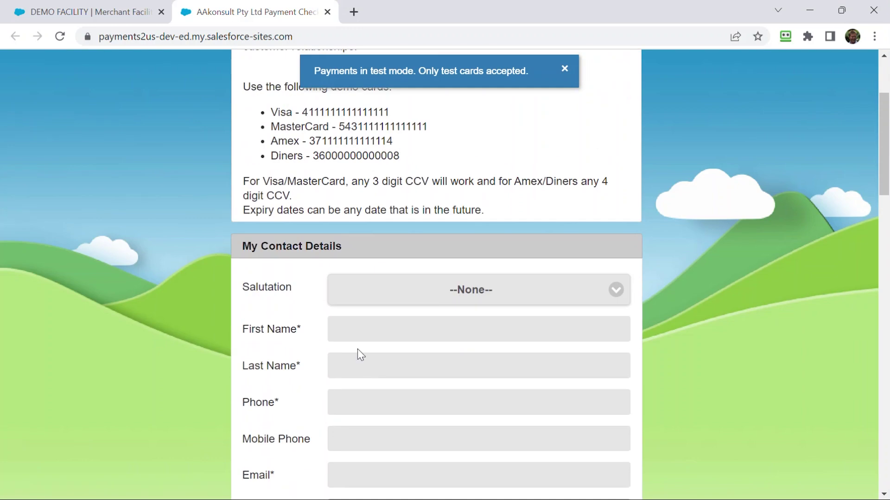
click(368, 333)
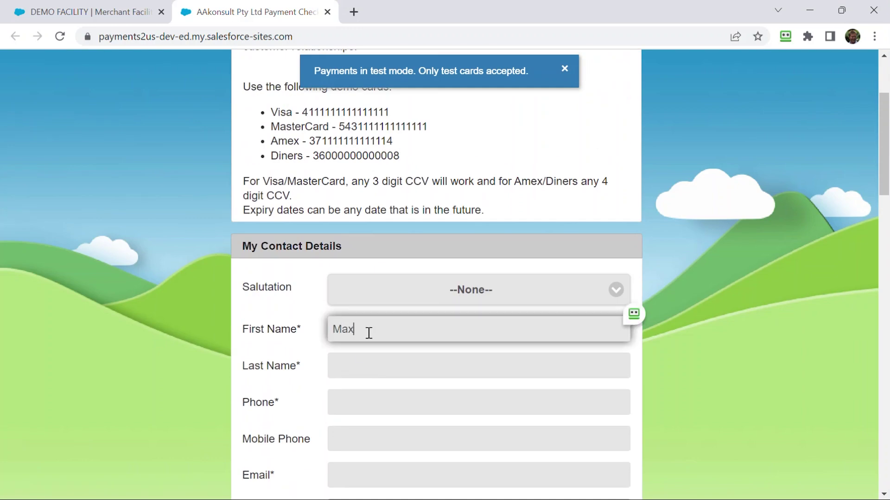
key(Tab)
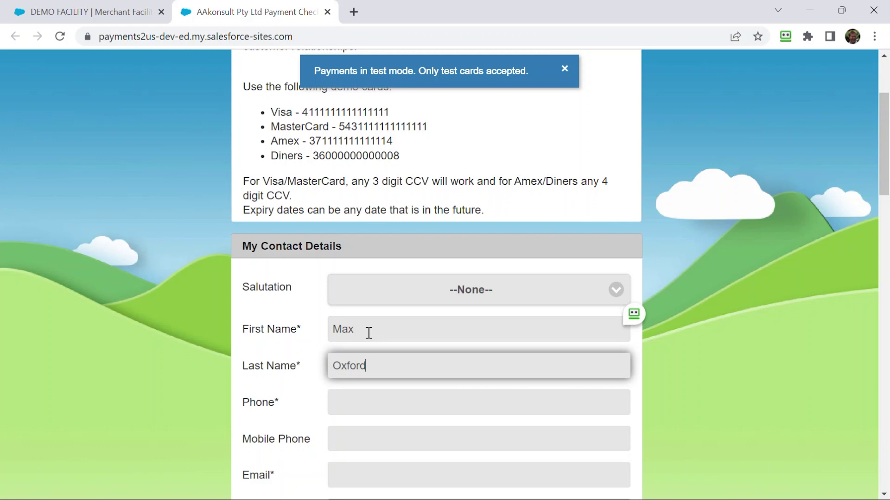
key(Tab)
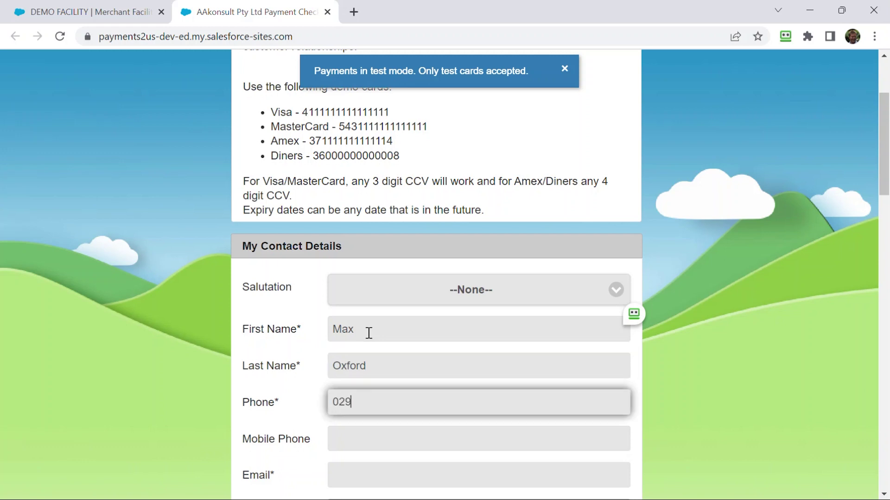
- Enter the donor's e-mail address, correcting the mistyped part
key(Tab)
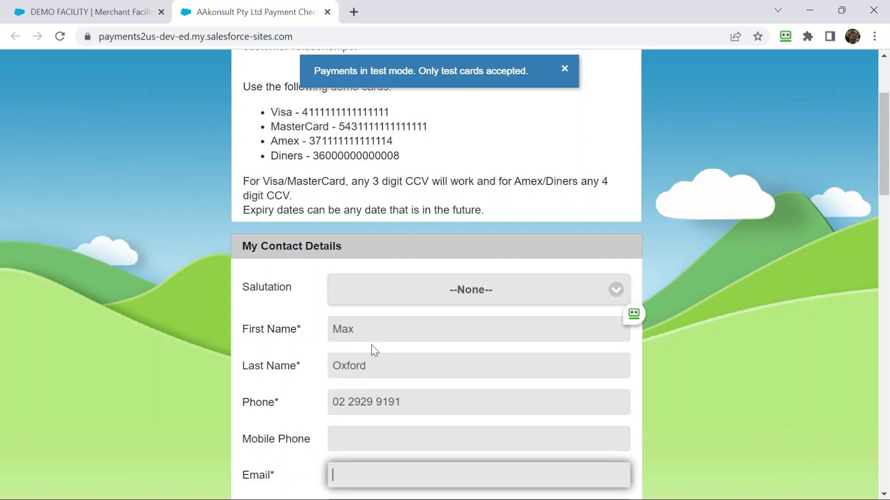
text(max.soo)
key(alt+Tab)
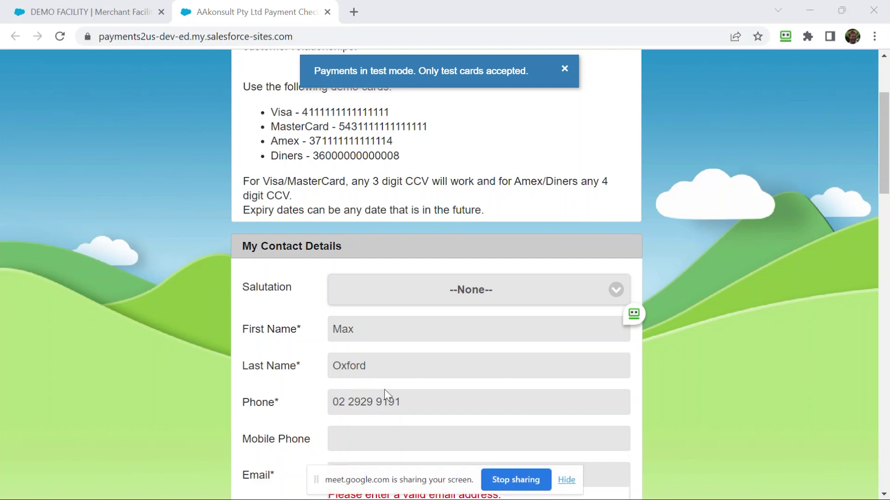
scroll(391, 387, down, 3)
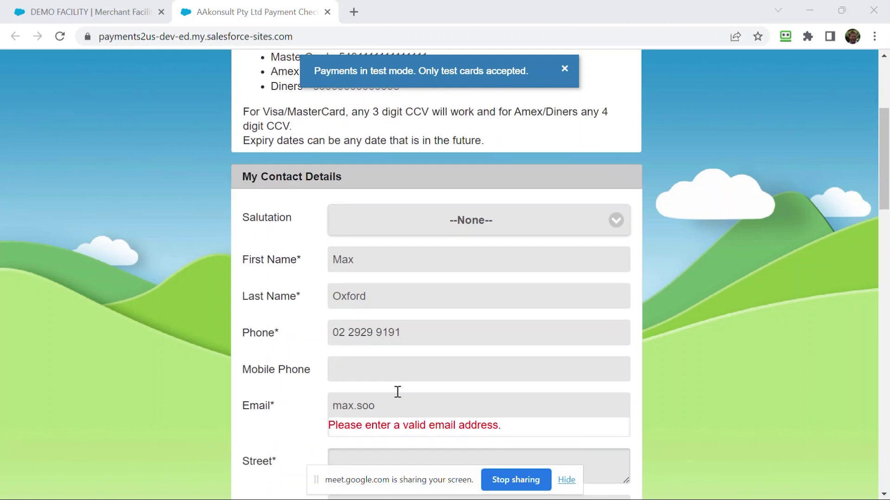
click(393, 339)
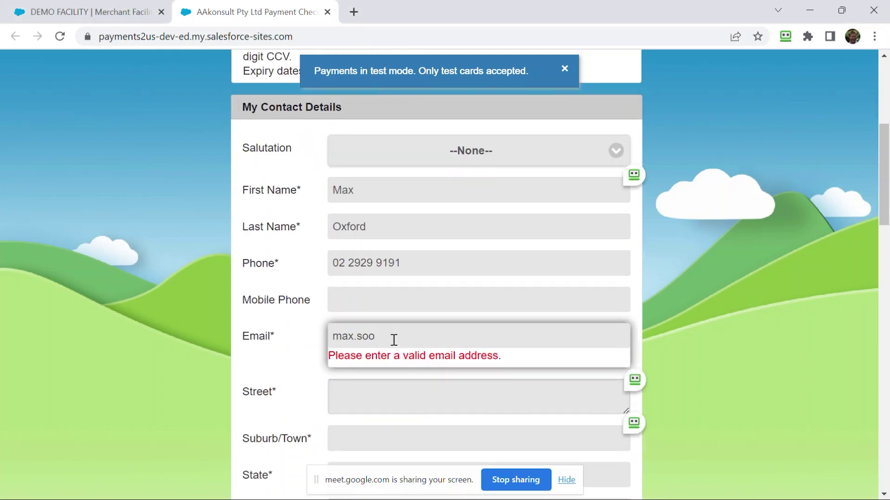
key(BackSpace)
key(BackSpace)
key(BackSpace)
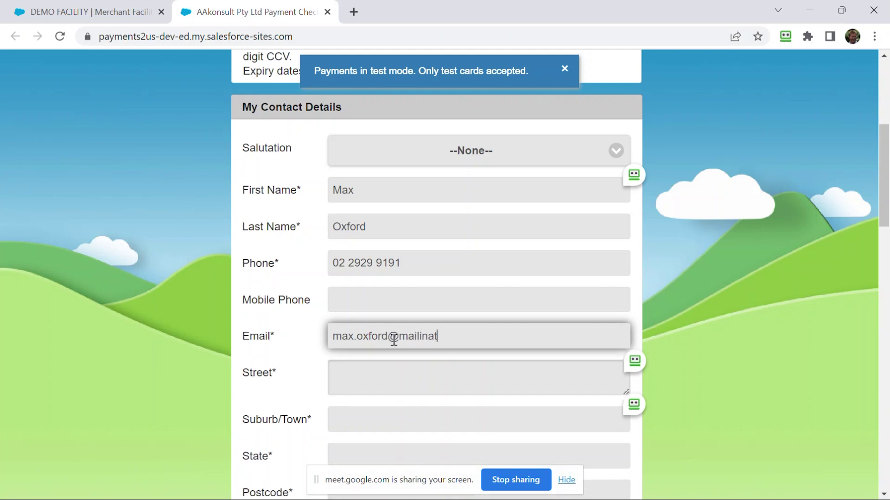
- Start typing the street address and pick a suggested address to fill the address fields
key(Tab)
text(8 ja)
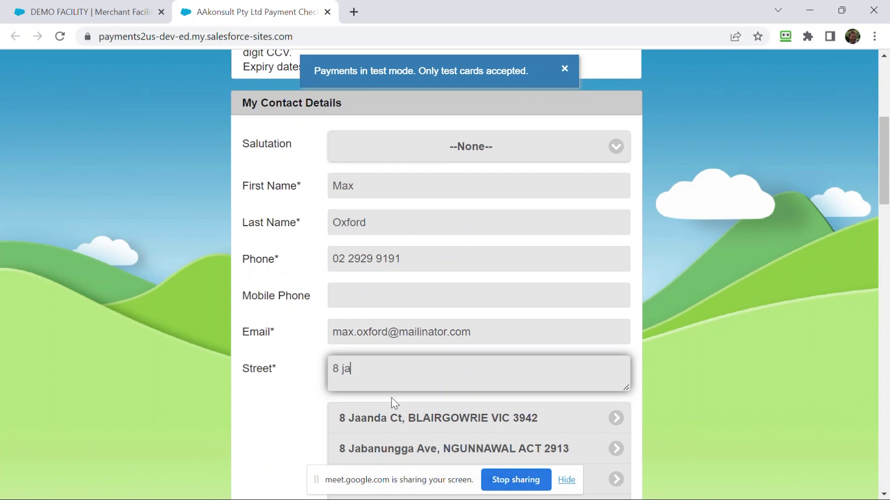
scroll(391, 398, down, 3)
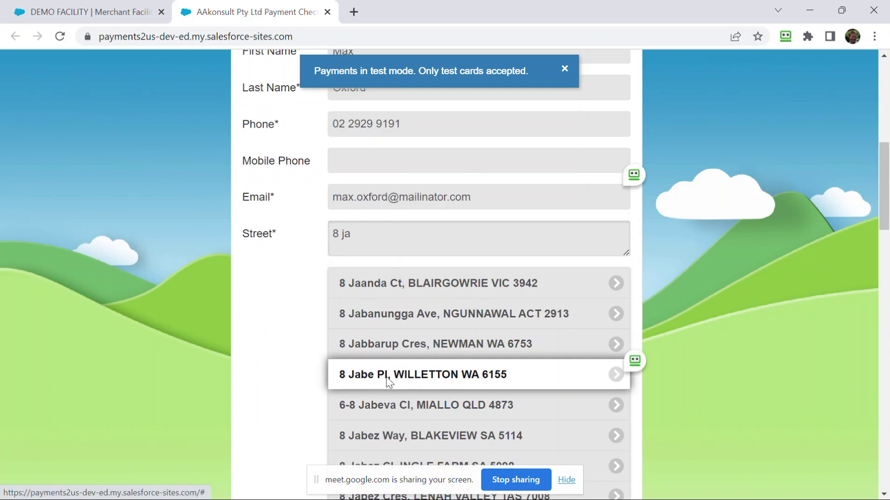
click(386, 377)
scroll(385, 370, down, 5)
scroll(388, 346, down, 3)
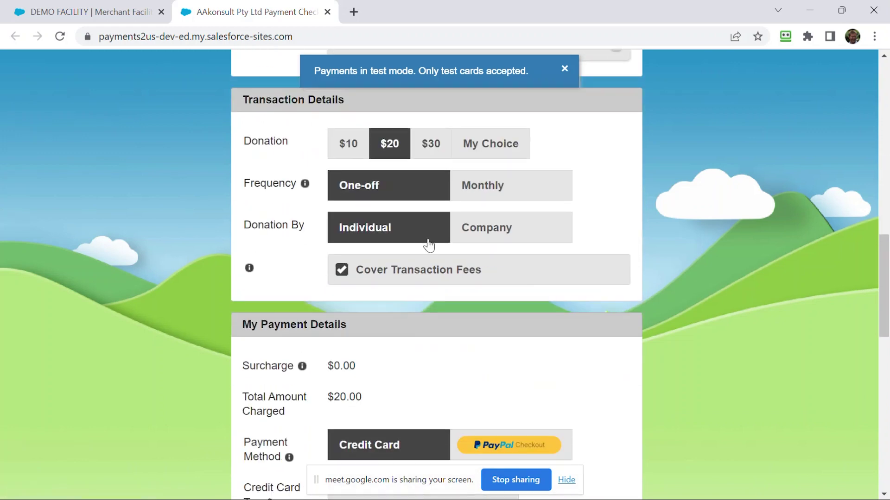
- Make the donation recur monthly and enter the cardholder name and test Visa card number
click(485, 196)
scroll(455, 347, down, 5)
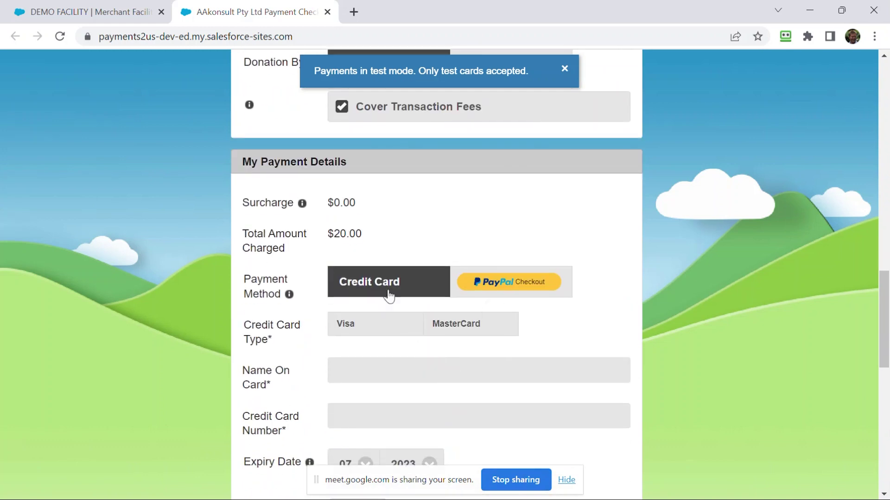
click(369, 369)
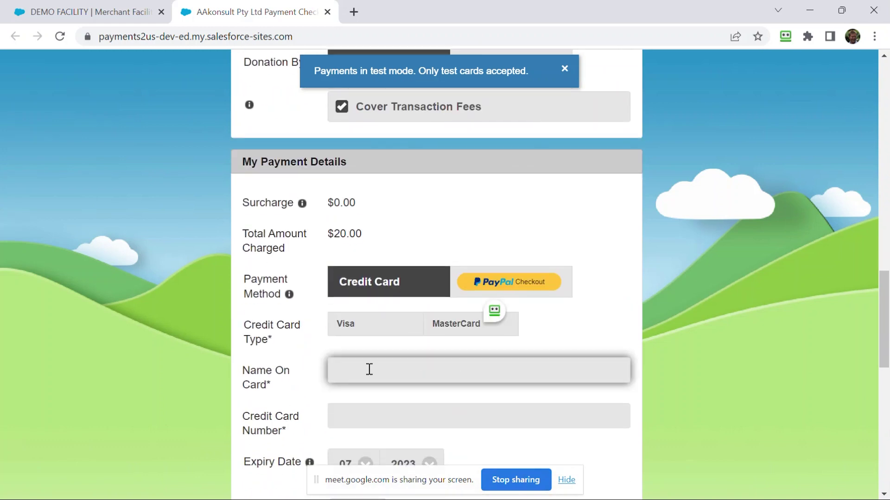
text(Max)
key(Tab)
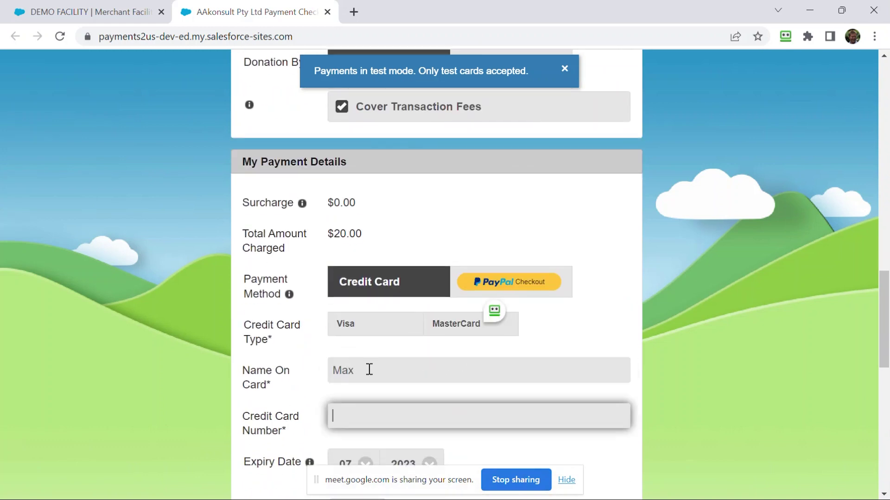
text(4111111111111111)
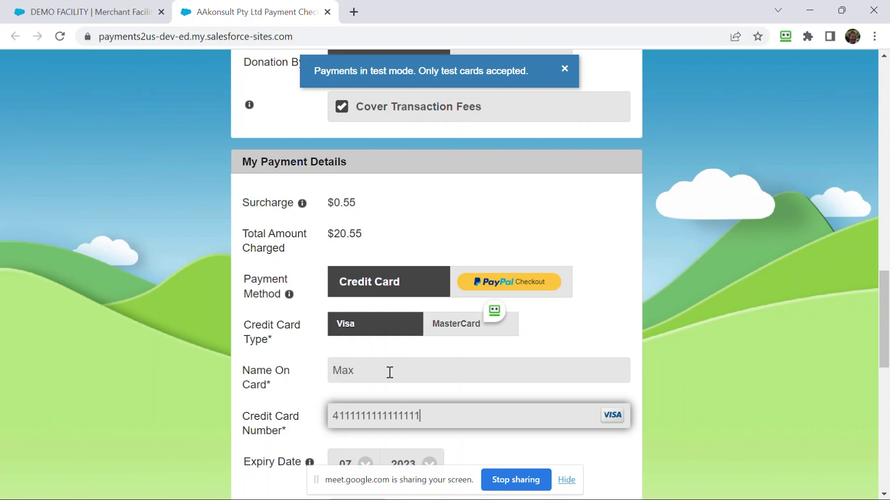
scroll(390, 386, down, 2)
scroll(391, 386, down, 1)
- Enter the card's CCV and submit the monthly donation with Donate Now
click(357, 375)
text(222)
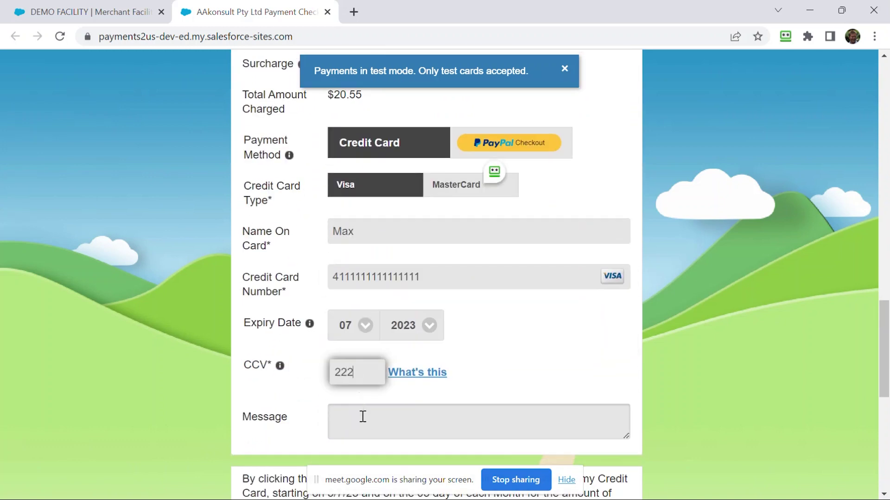
scroll(366, 417, down, 3)
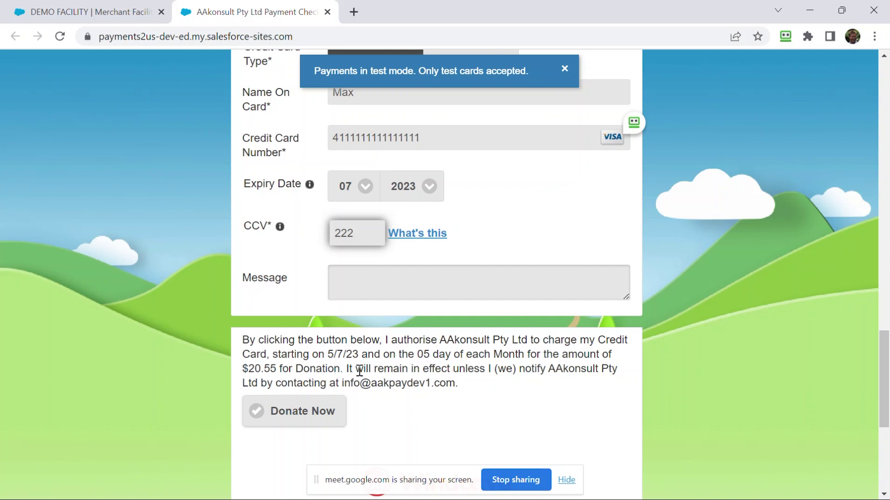
scroll(360, 371, down, 2)
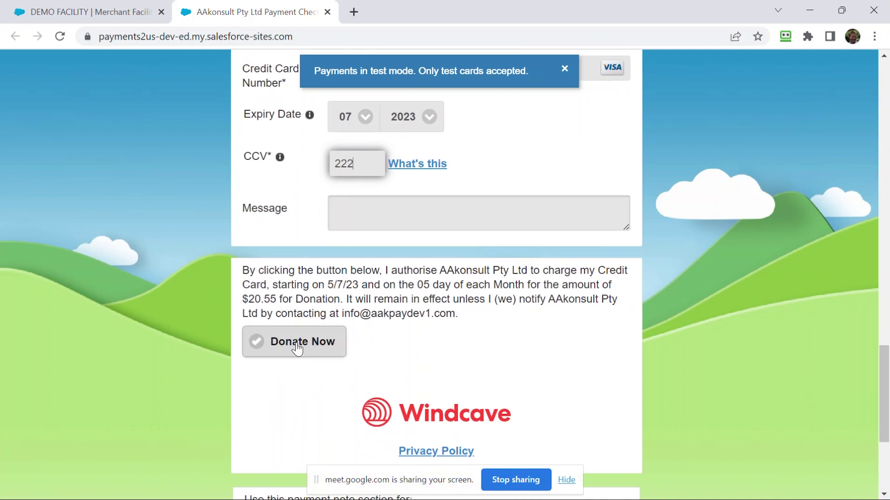
click(297, 348)
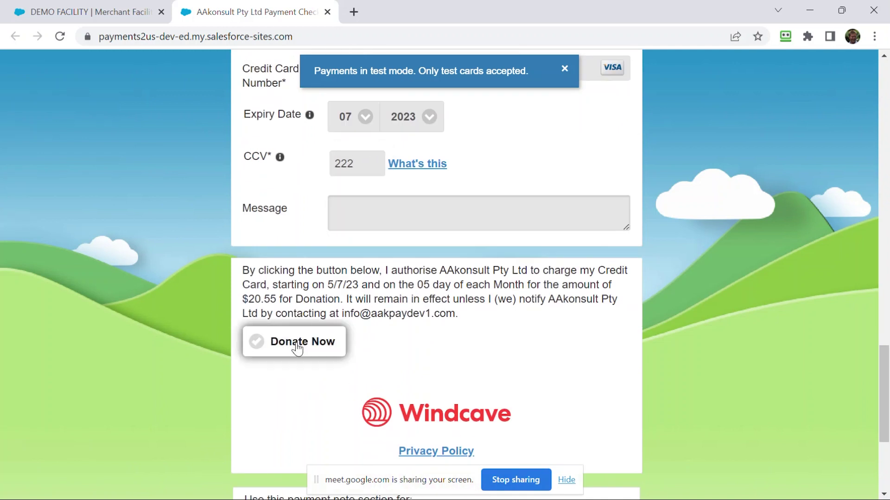
click(114, 12)
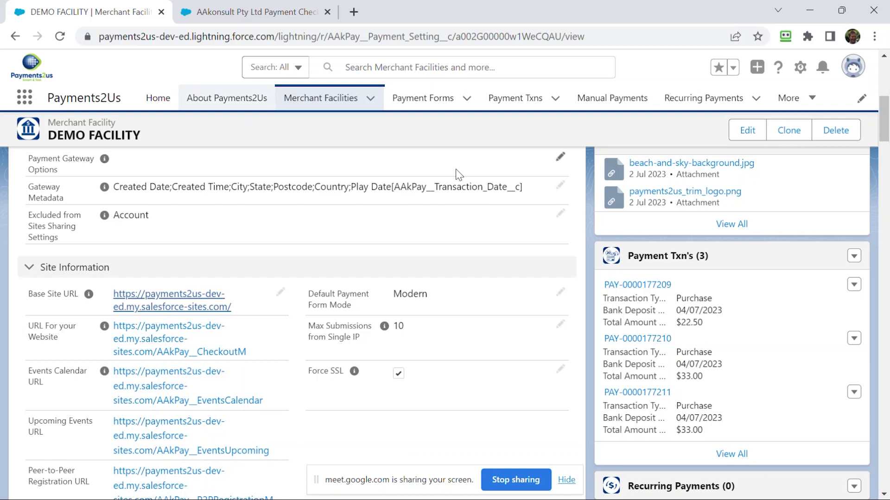
right_click(522, 95)
click(575, 110)
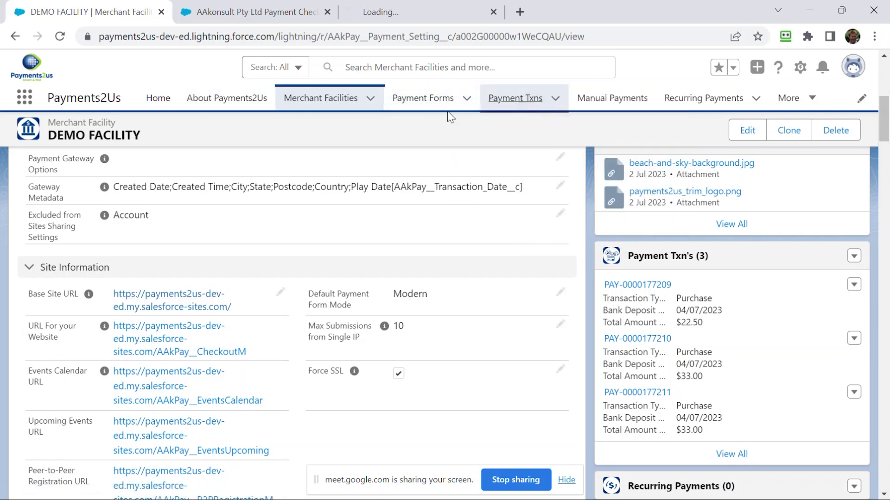
click(394, 16)
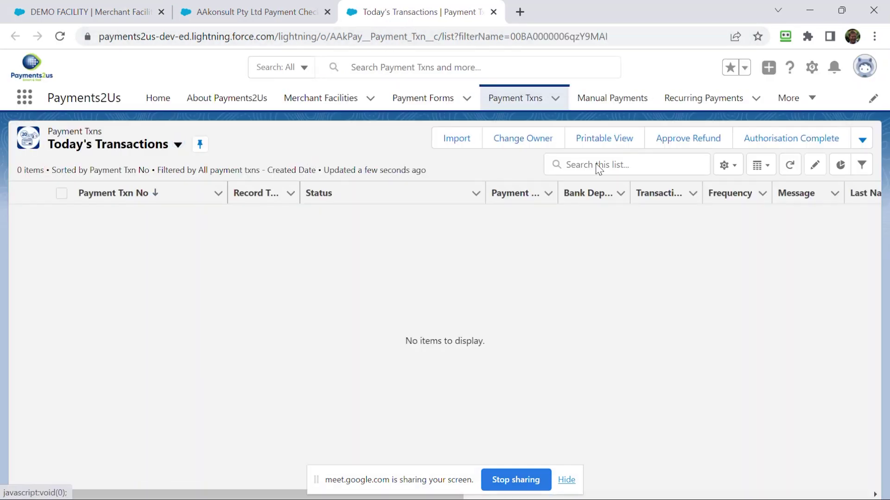
click(790, 167)
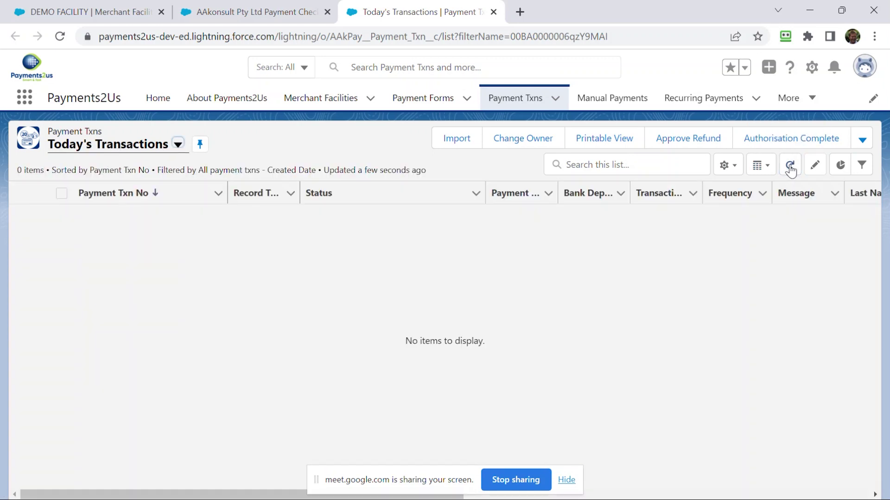
click(271, 15)
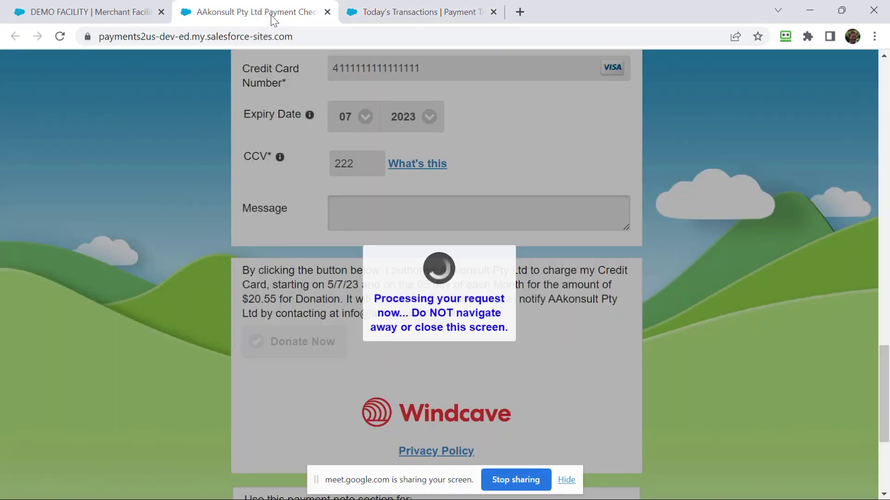
click(105, 14)
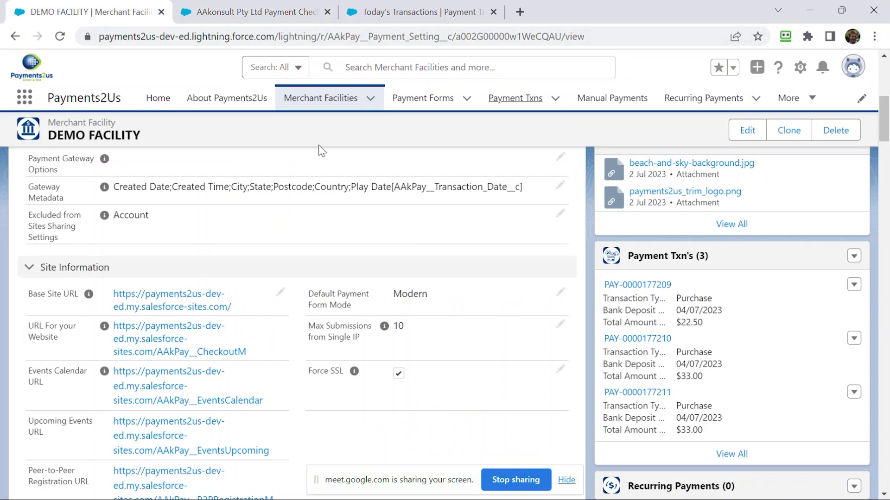
scroll(368, 266, up, 1)
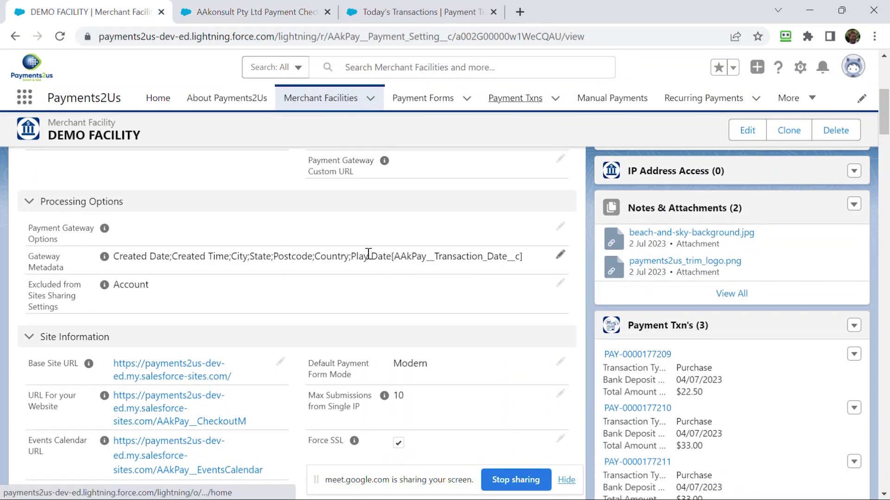
scroll(368, 254, up, 5)
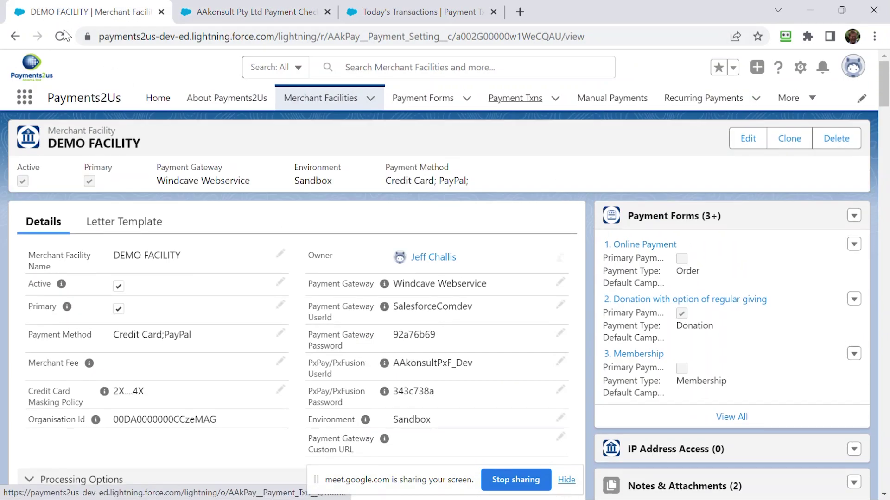
click(61, 36)
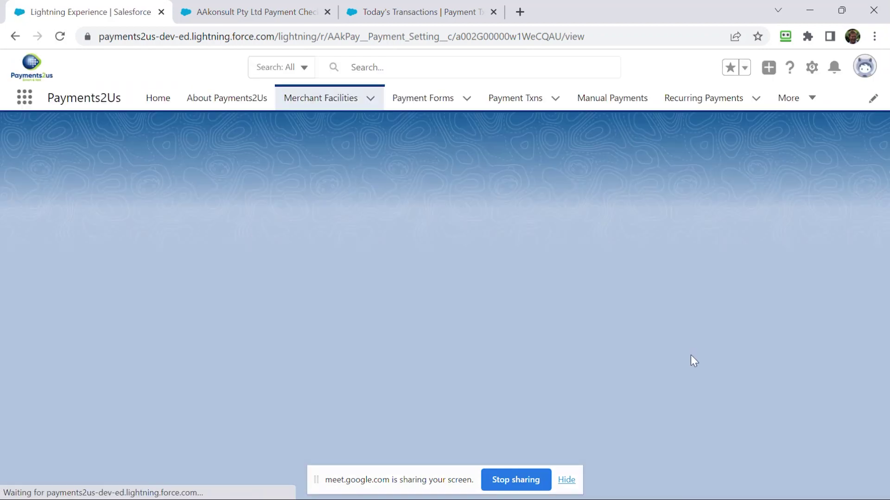
scroll(713, 348, down, 3)
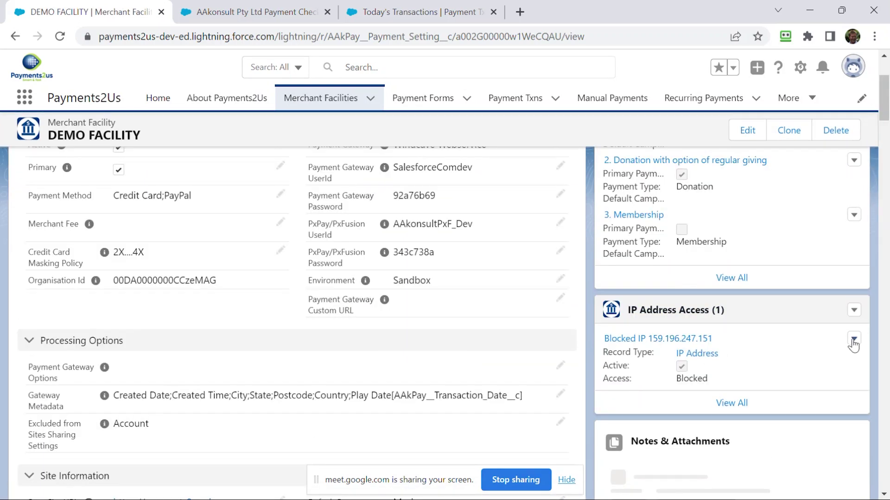
click(854, 340)
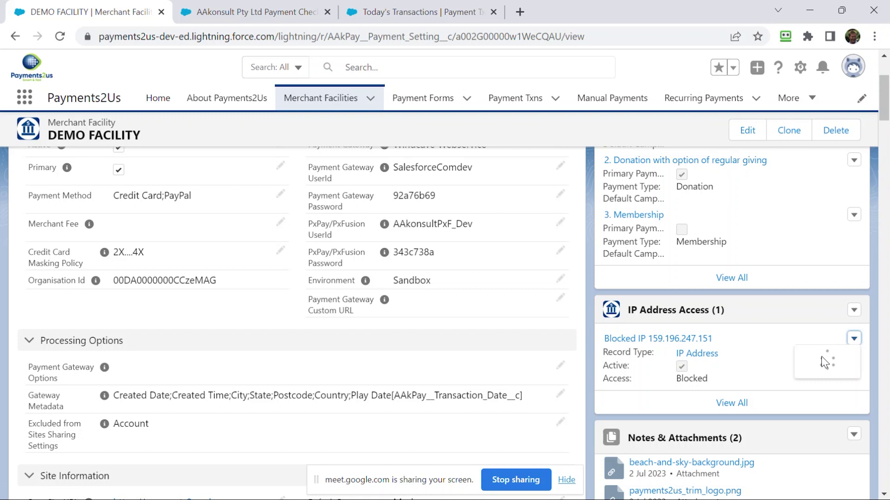
click(810, 363)
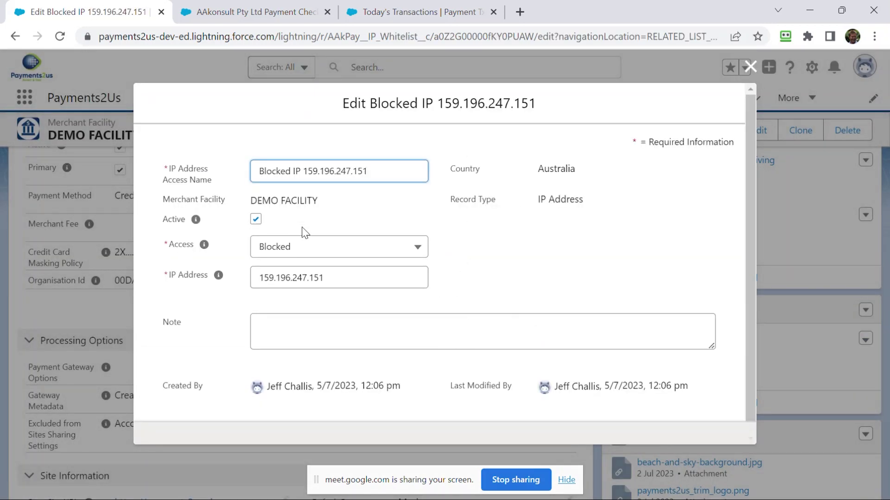
click(298, 248)
click(290, 295)
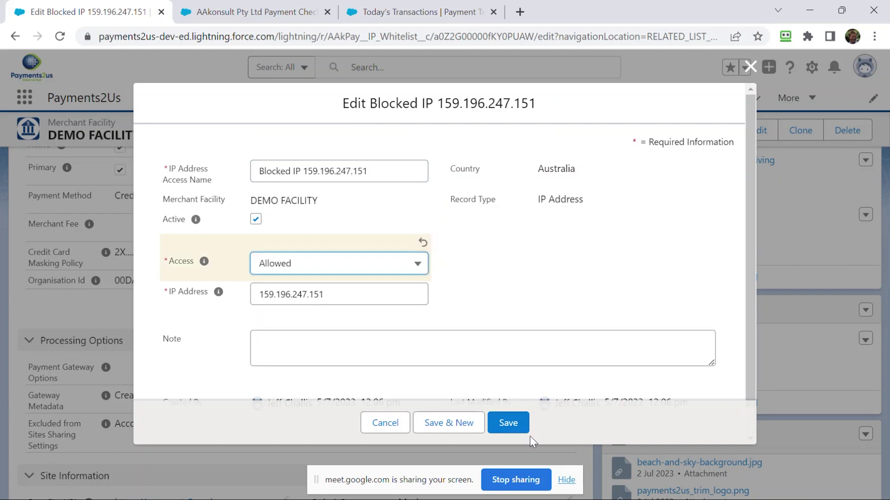
click(511, 423)
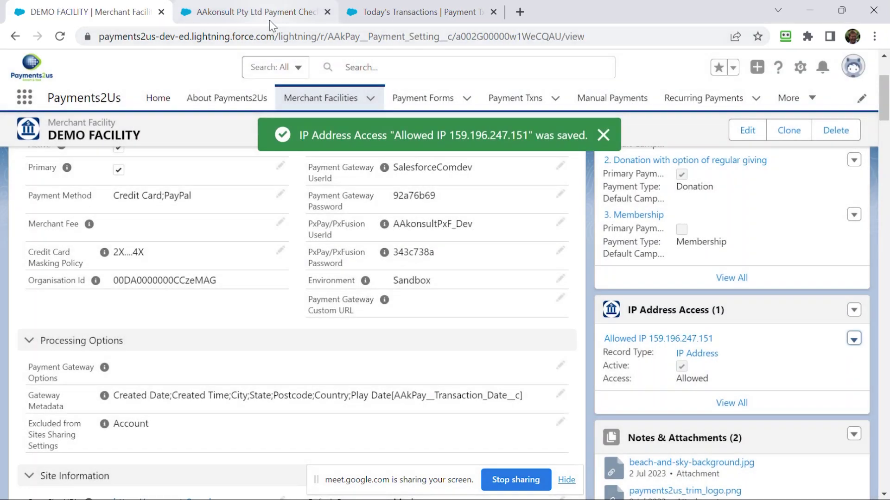
click(268, 14)
- Reload the payment form and autofill the contact details and street address from the saved profile
click(293, 342)
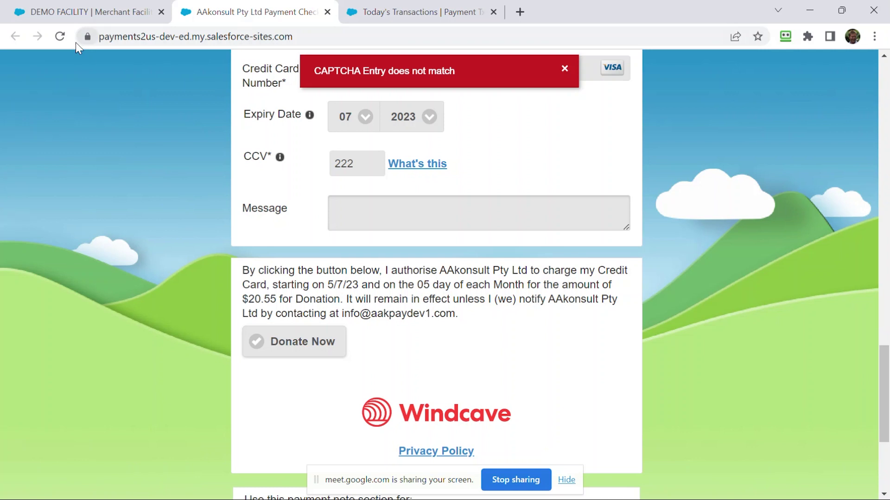
click(58, 39)
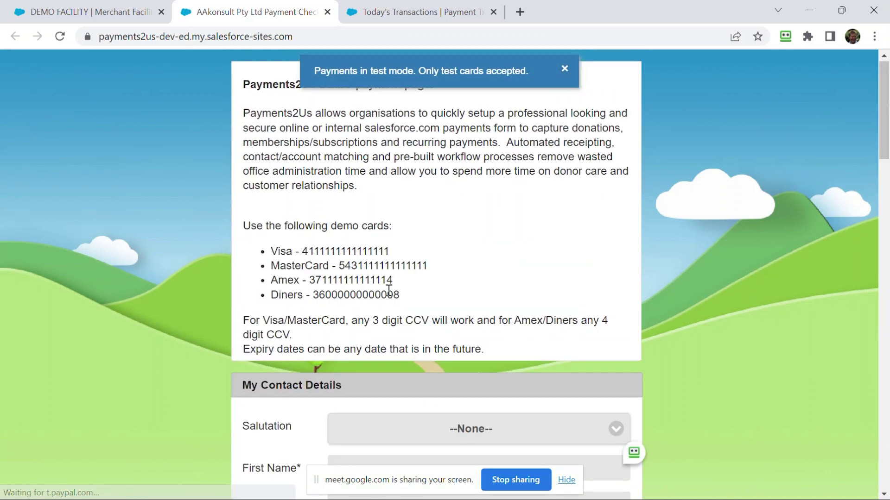
scroll(384, 315, down, 5)
click(377, 263)
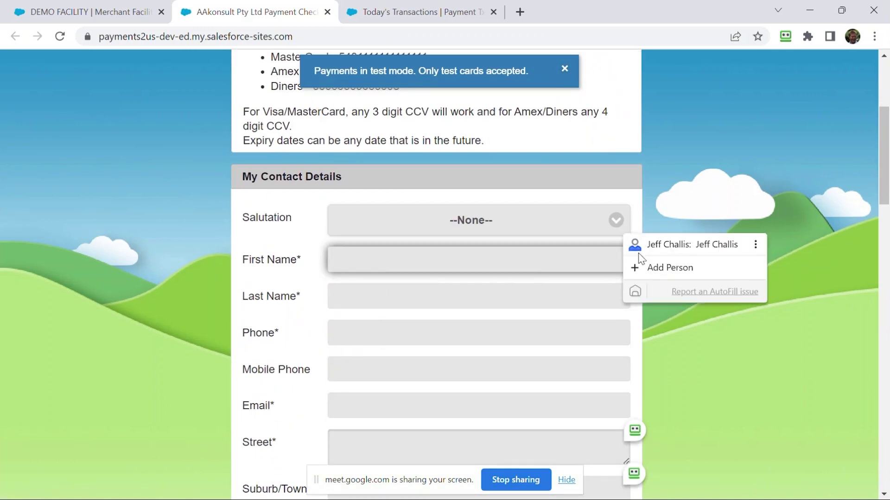
click(639, 250)
scroll(433, 314, down, 2)
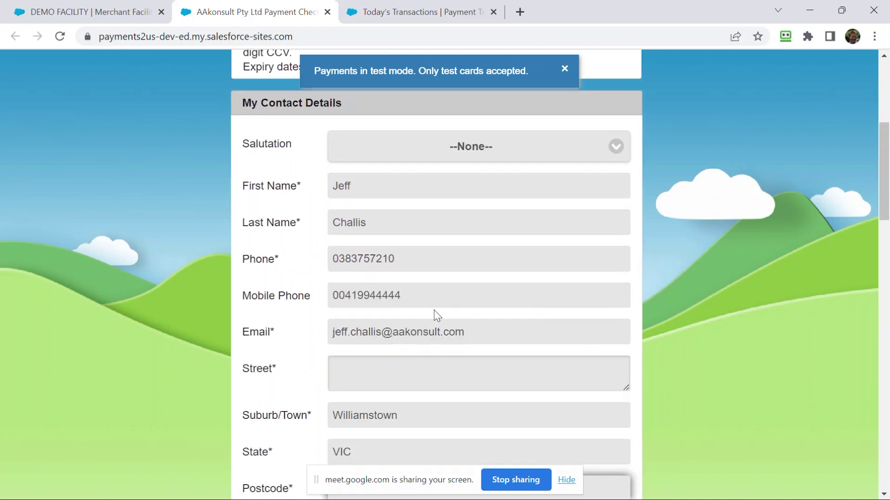
click(412, 388)
click(637, 364)
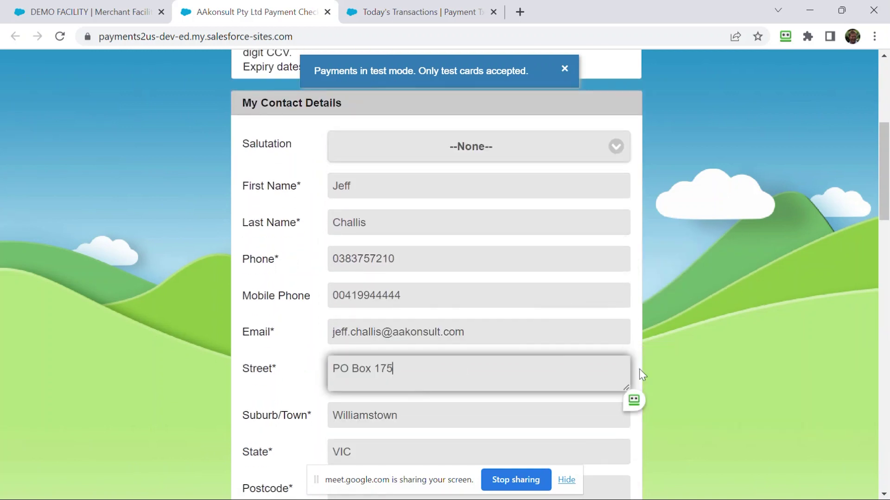
scroll(494, 371, down, 4)
scroll(506, 371, down, 9)
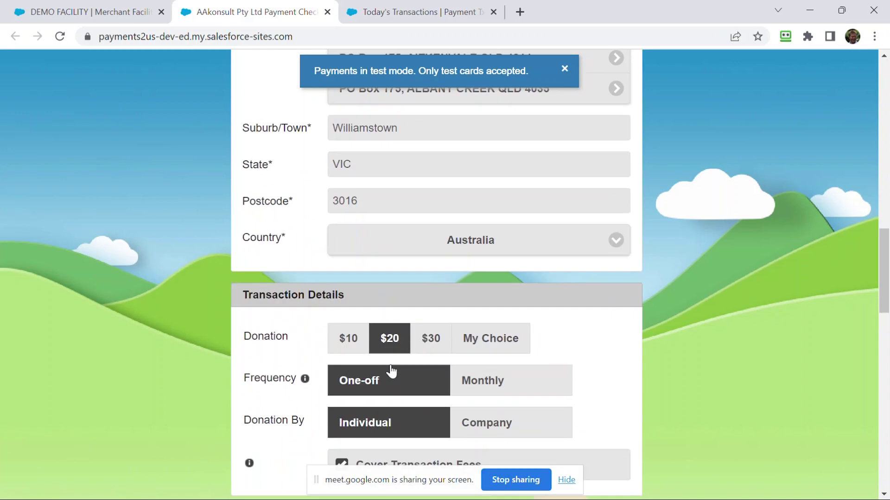
scroll(391, 371, down, 2)
- Set the donation to monthly and enter the cardholder name, test Visa card number and security code
click(494, 299)
scroll(408, 417, down, 4)
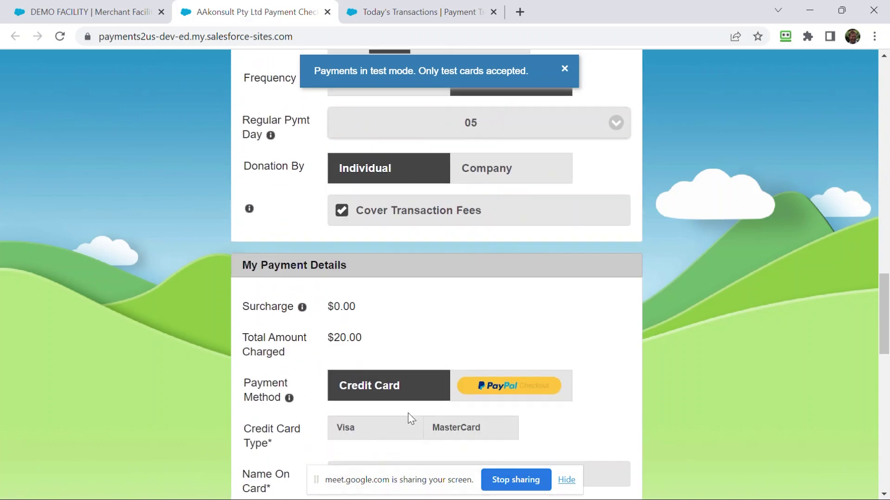
scroll(390, 416, down, 3)
click(378, 339)
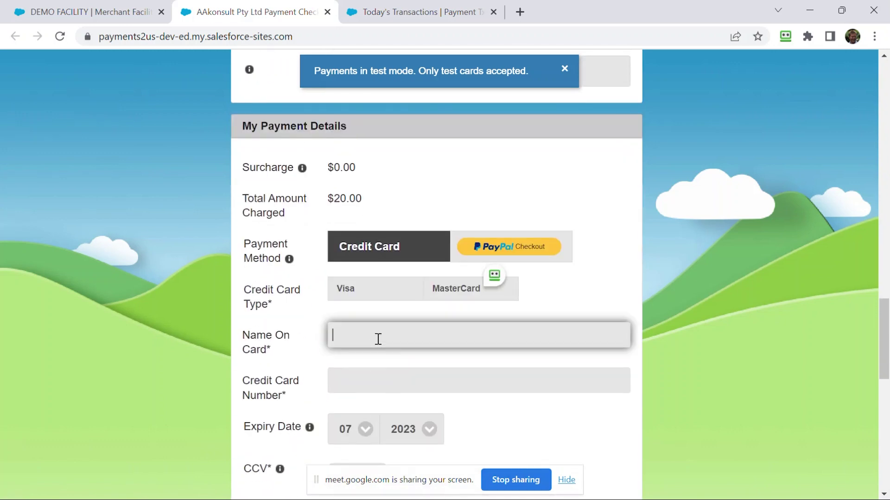
text(Jeff)
key(Tab)
text(41)
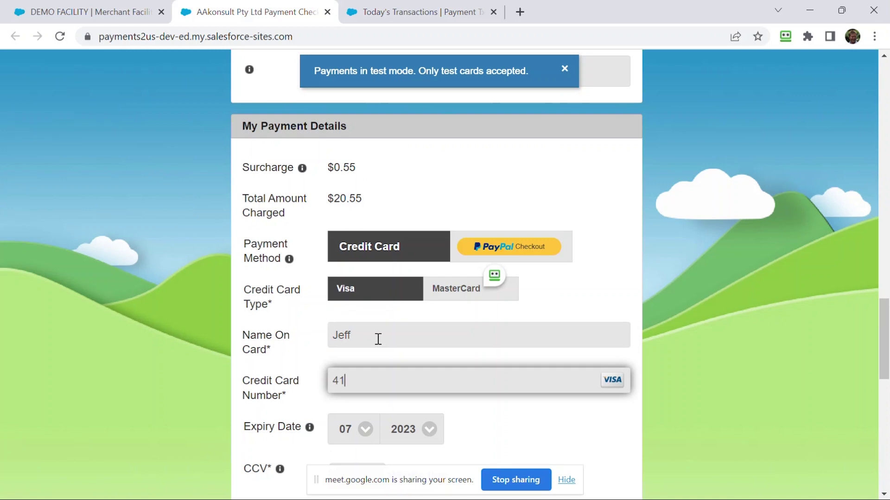
text(11111111111111)
scroll(366, 357, down, 3)
click(354, 339)
text(333)
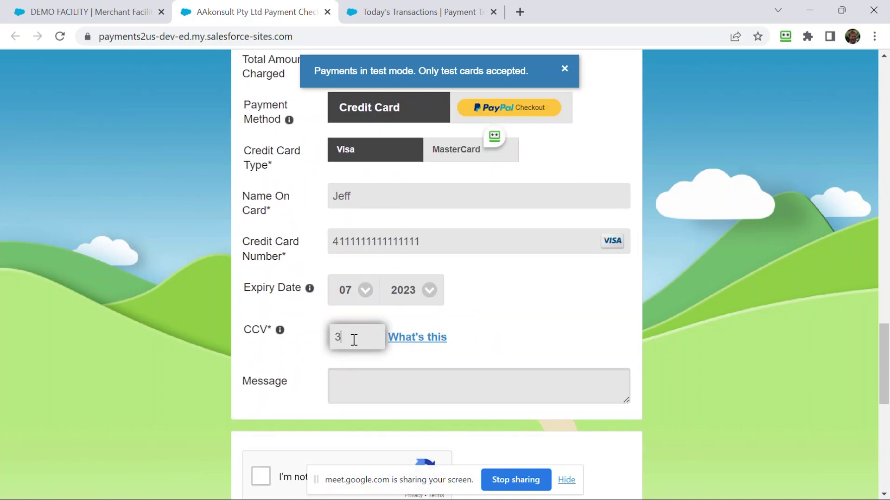
- Tick the reCAPTCHA check and submit the $20.55 monthly donation
click(358, 378)
scroll(343, 397, down, 5)
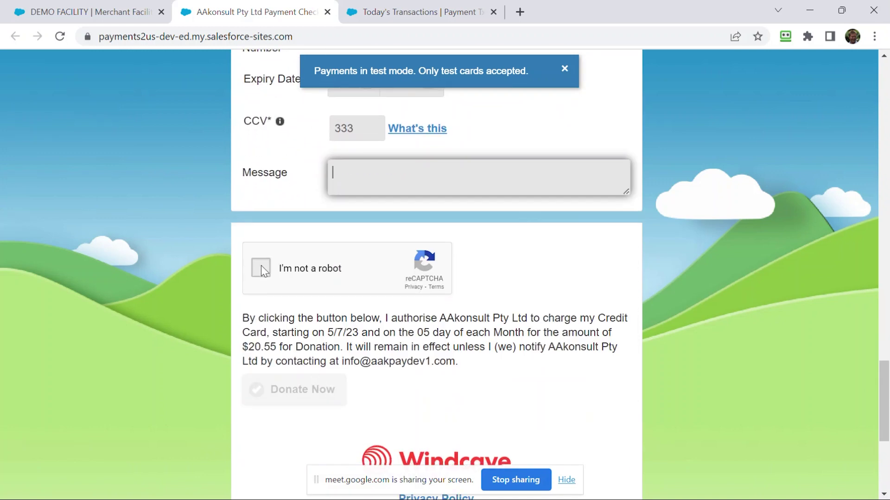
click(260, 269)
click(288, 392)
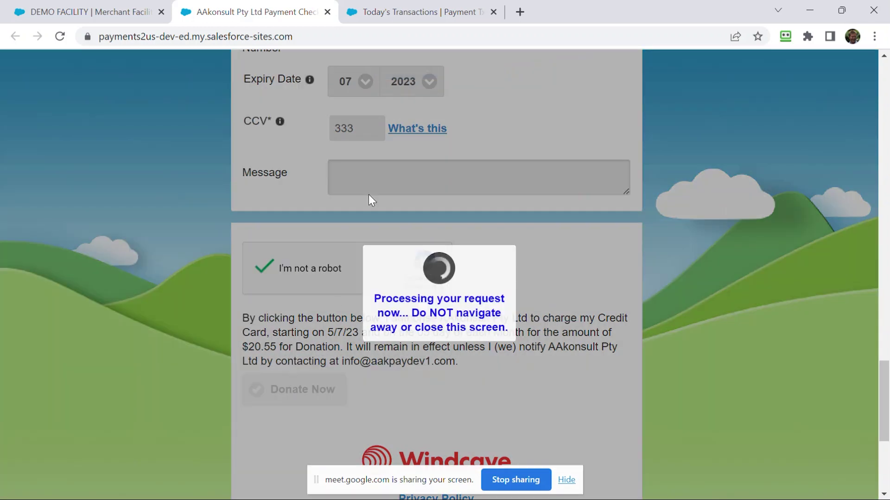
click(379, 16)
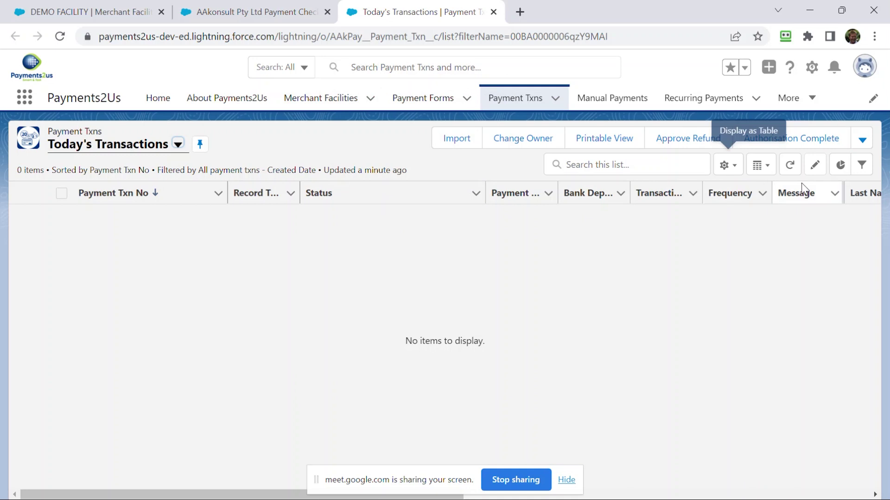
click(790, 166)
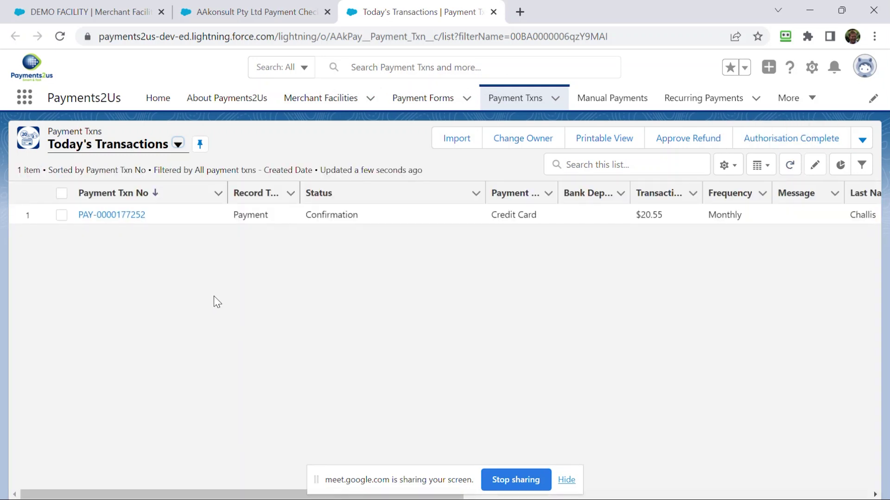
click(115, 215)
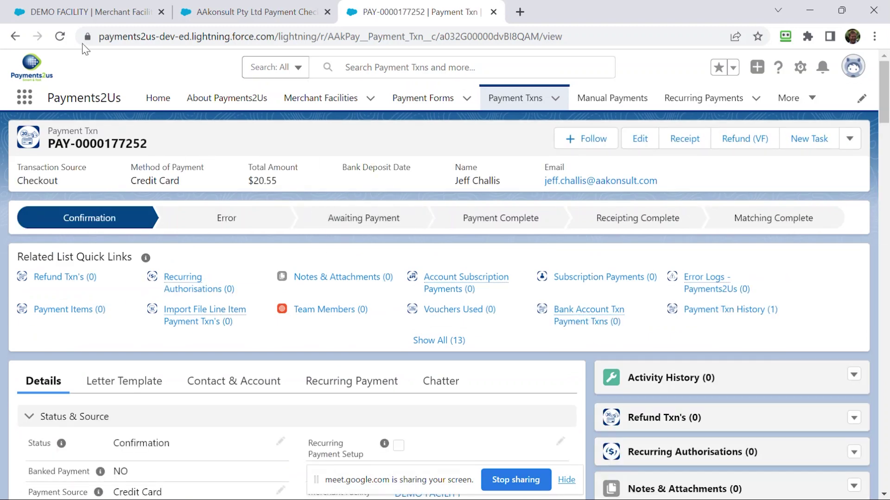
click(65, 38)
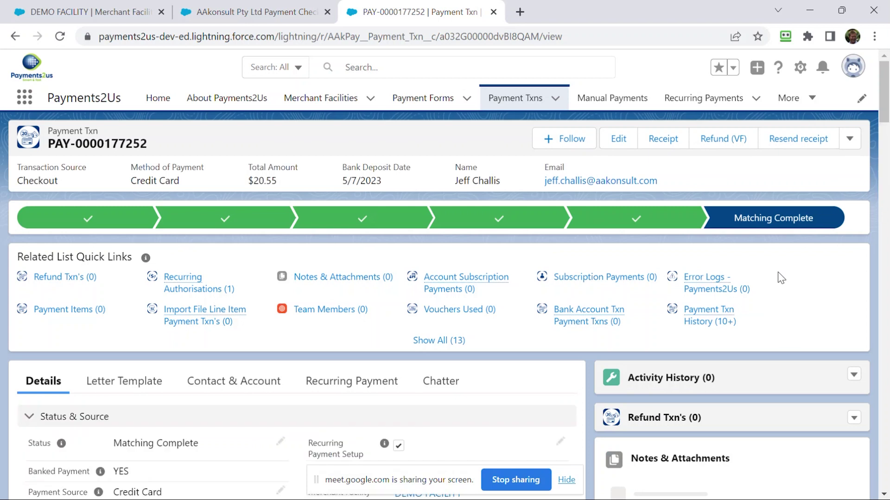
scroll(778, 278, down, 3)
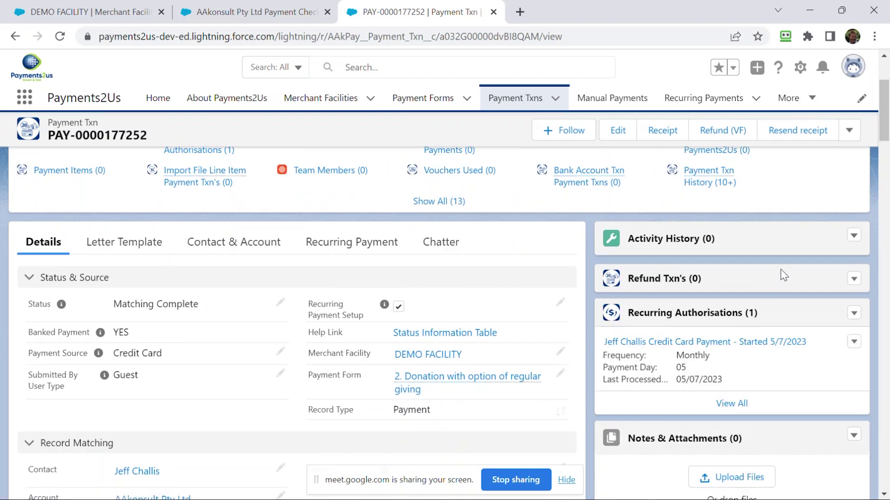
scroll(776, 277, down, 5)
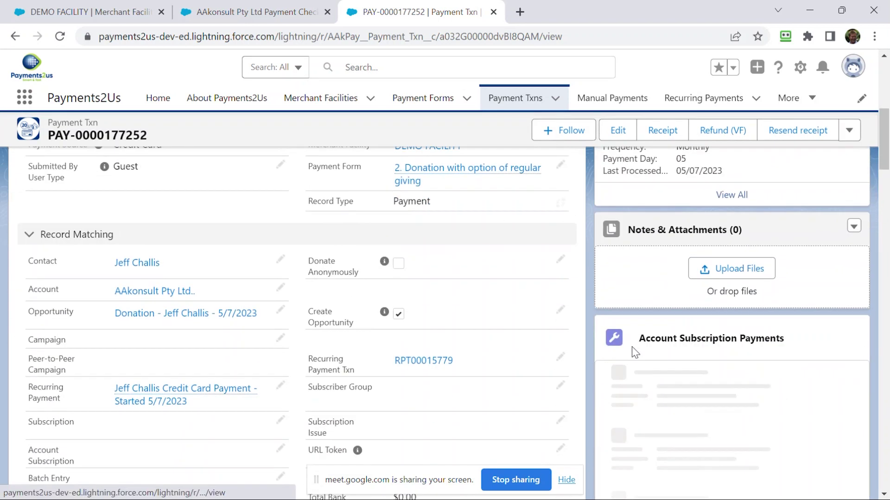
click(155, 402)
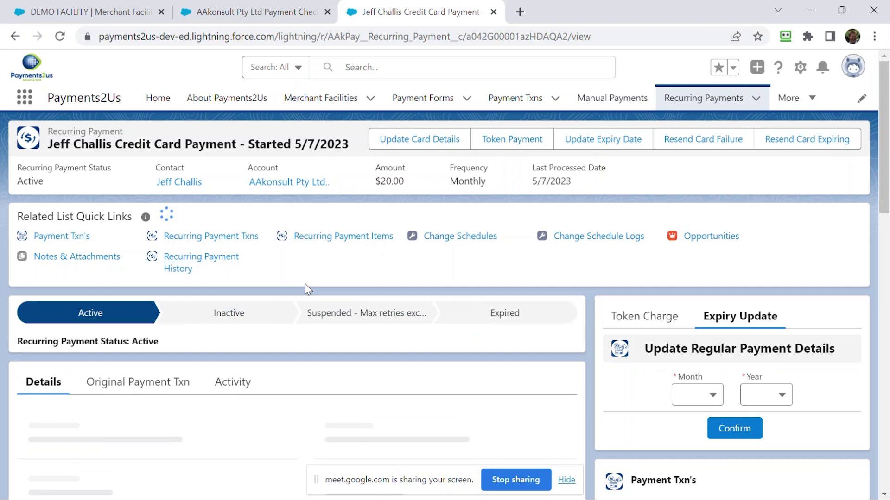
scroll(506, 334, down, 2)
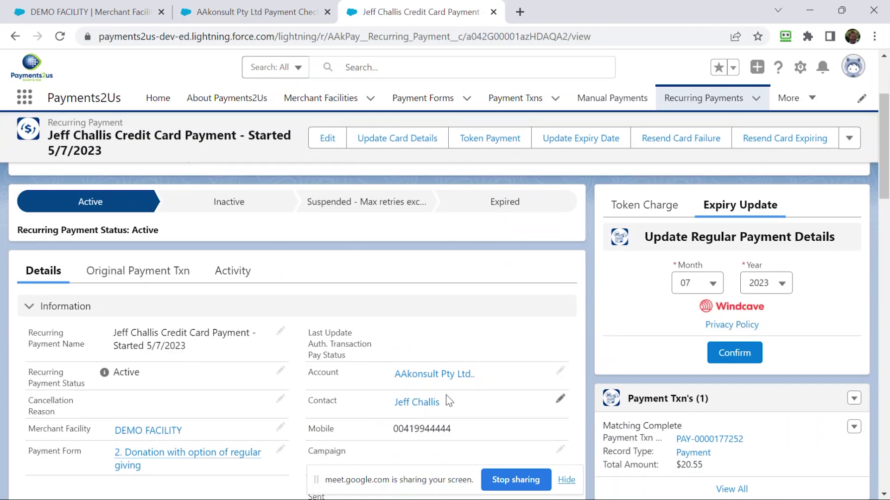
mouse_move(435, 406)
scroll(435, 404, down, 5)
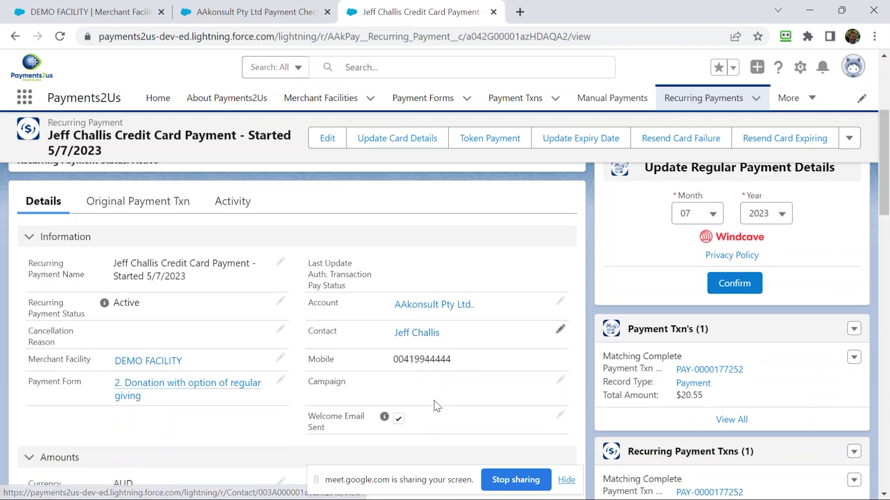
scroll(441, 403, down, 5)
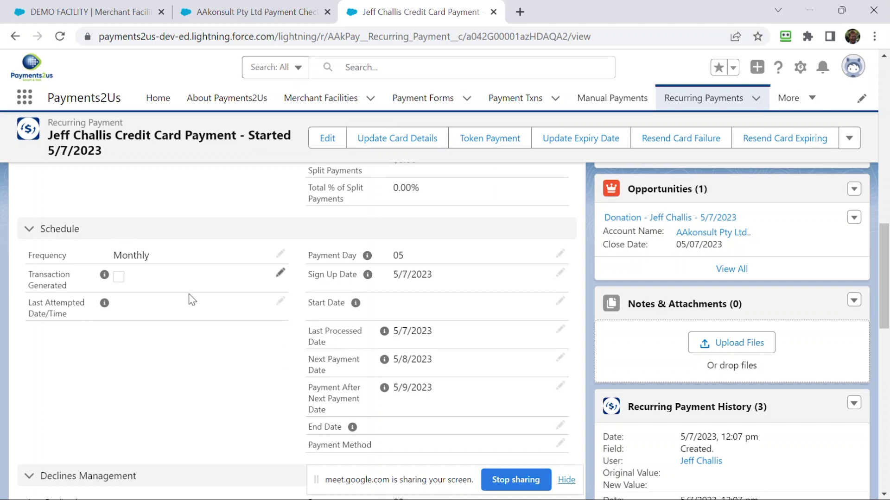
scroll(154, 360, down, 3)
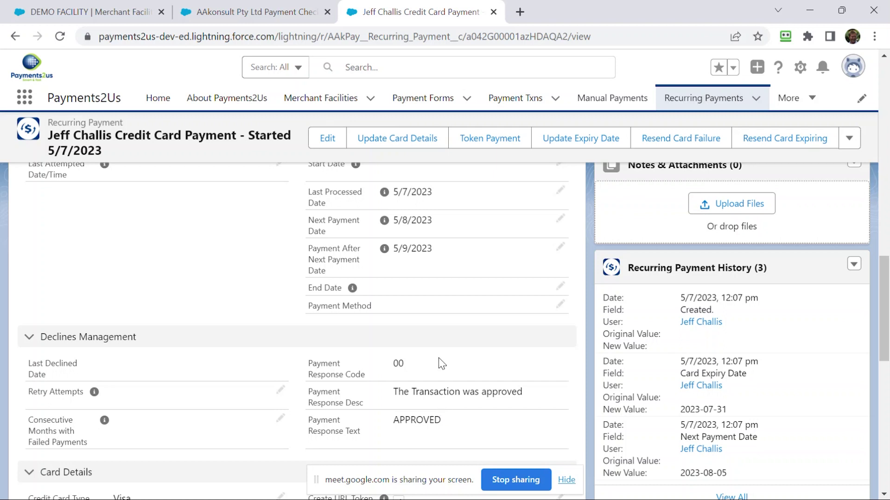
scroll(439, 358, up, 3)
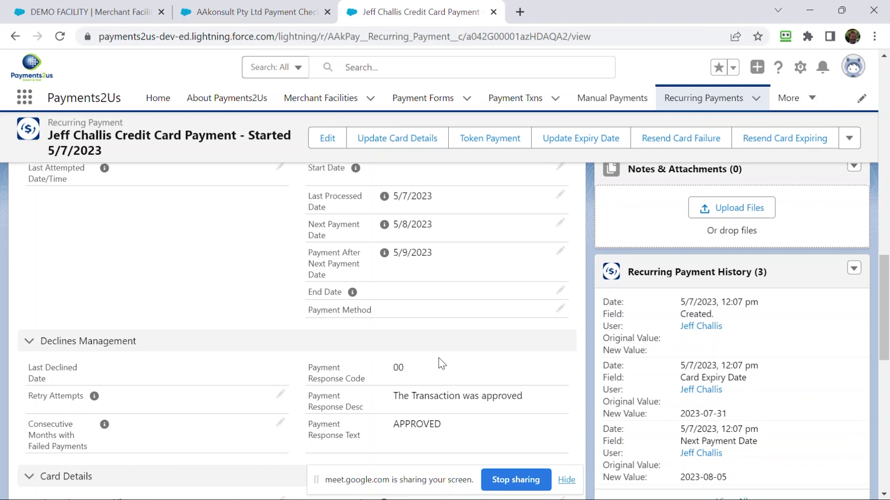
scroll(438, 357, up, 12)
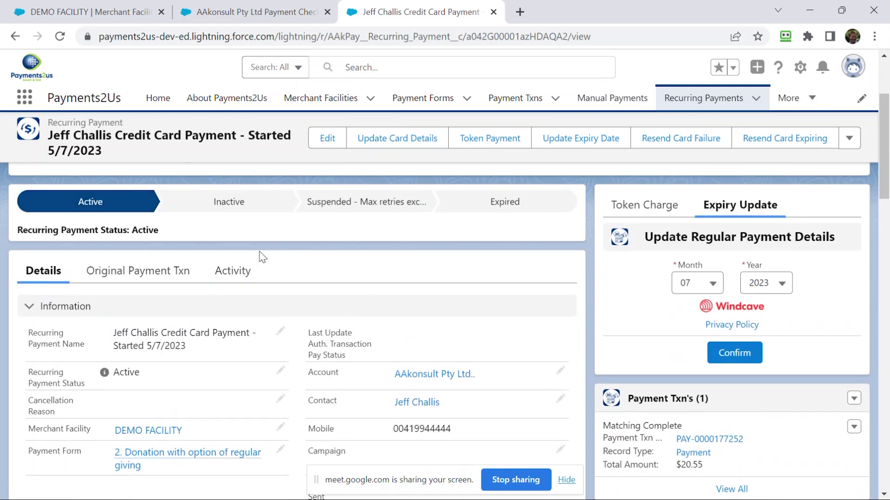
scroll(355, 314, down, 10)
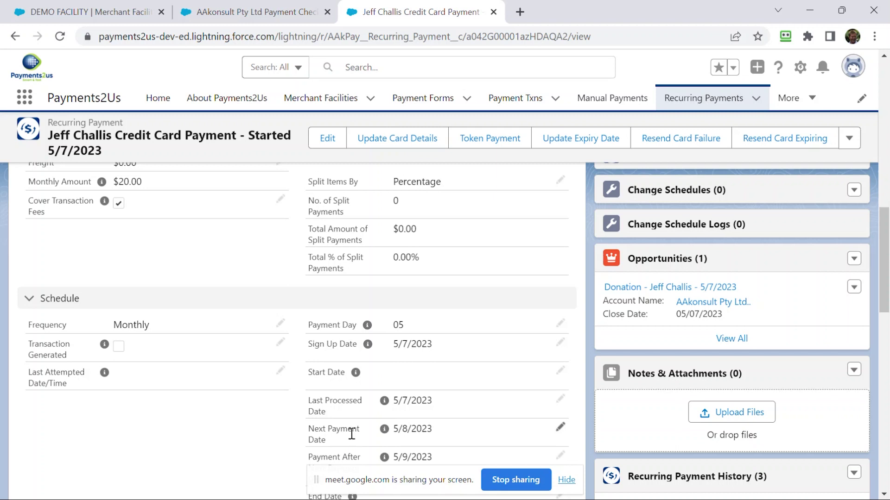
scroll(352, 435, down, 7)
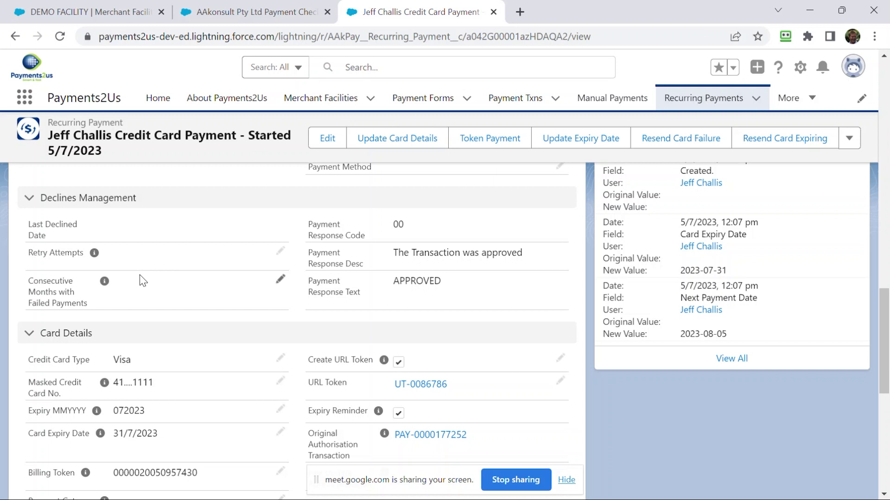
scroll(140, 275, up, 15)
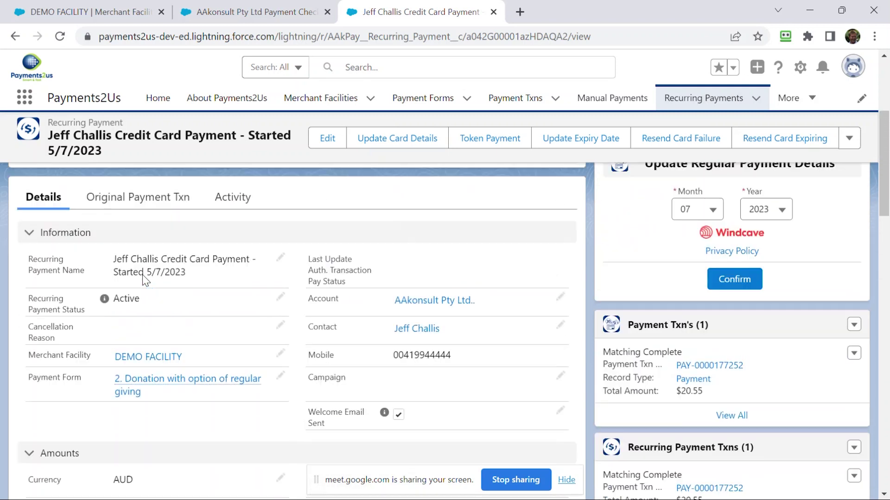
scroll(142, 275, up, 3)
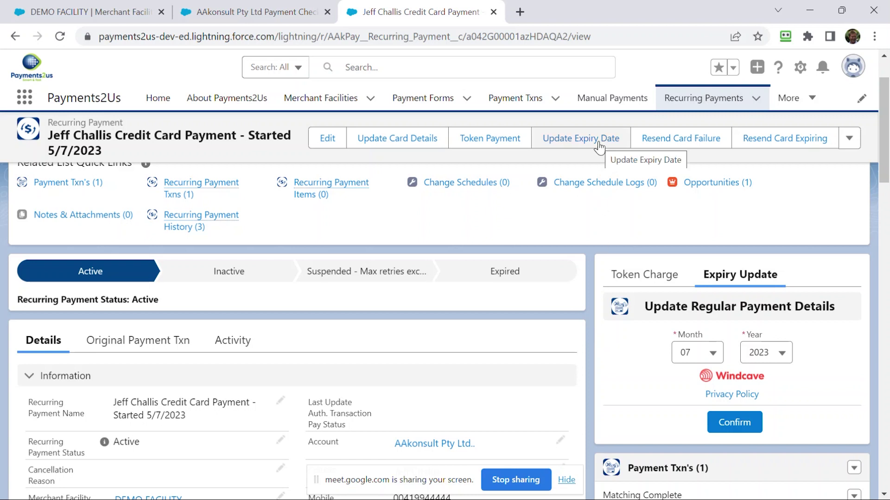
scroll(671, 296, down, 1)
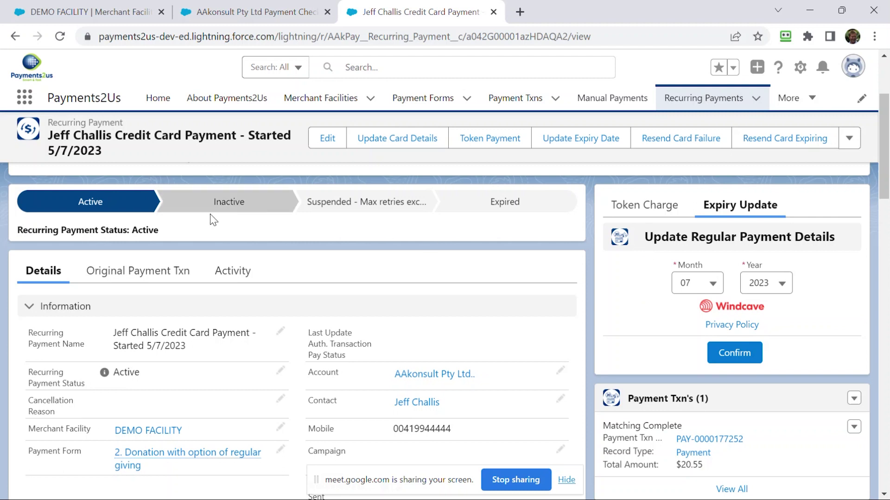
scroll(188, 268, down, 2)
scroll(187, 270, down, 15)
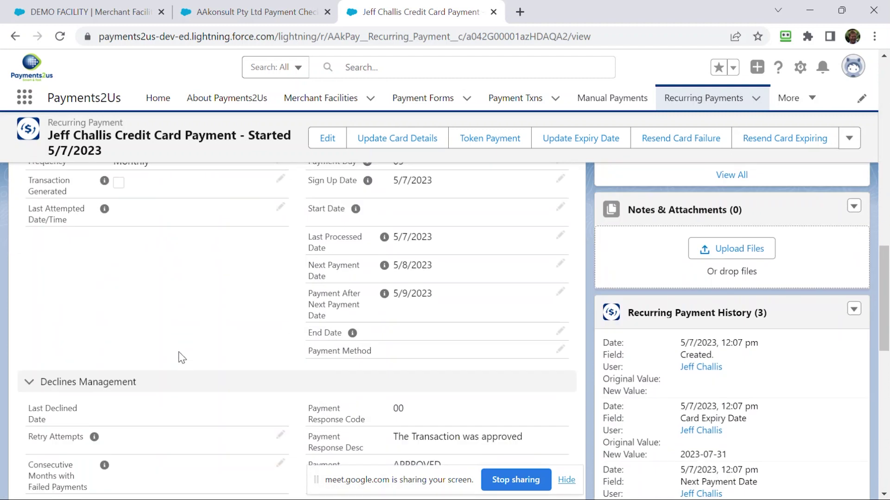
scroll(182, 357, down, 3)
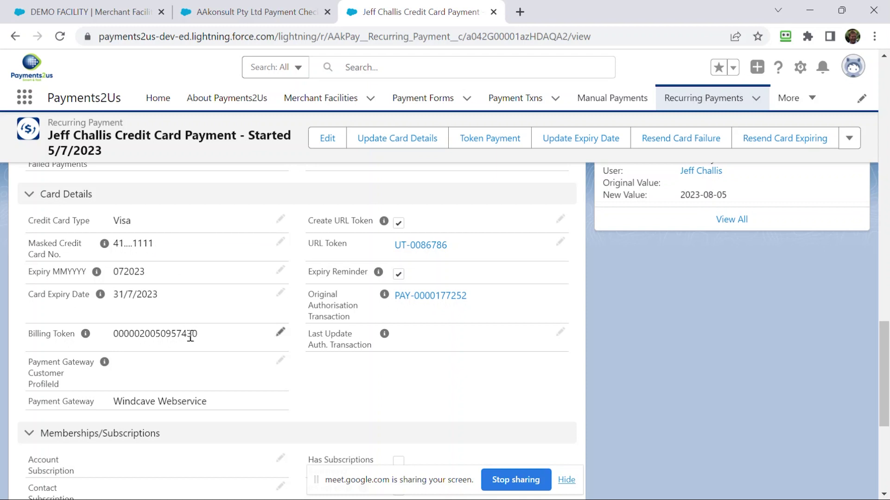
- Select the Billing Token value, then start inline-editing the Next Payment Date (5/8/2023)
drag(200, 334, 115, 329)
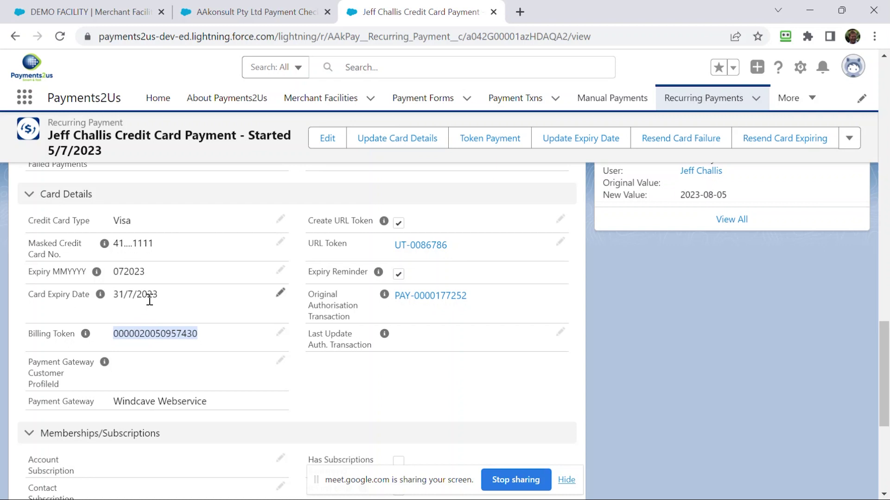
scroll(272, 293, up, 3)
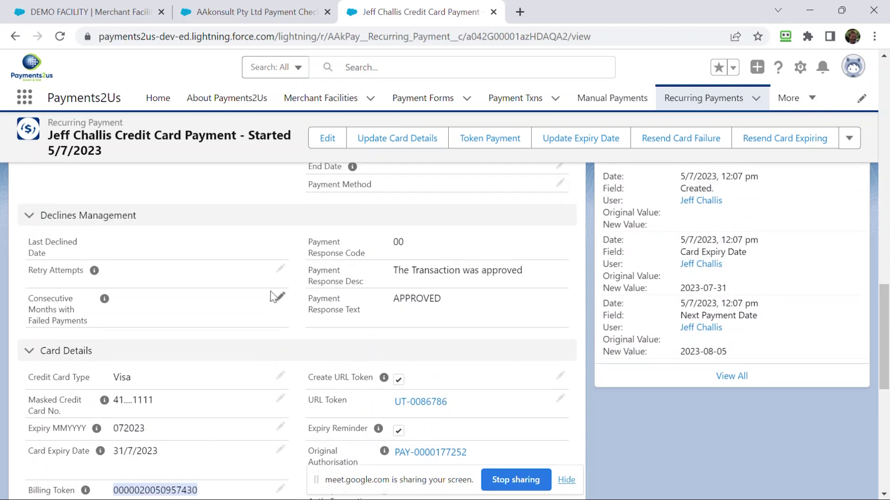
scroll(274, 295, up, 8)
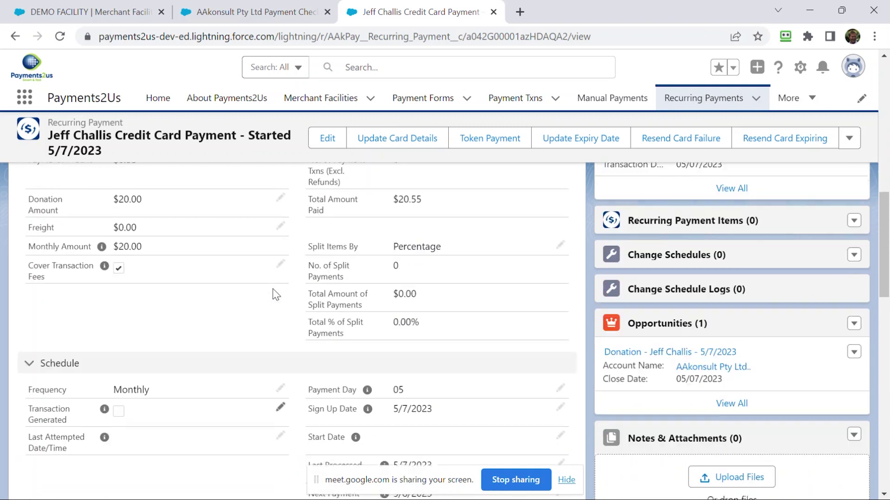
scroll(273, 288, up, 2)
scroll(274, 287, down, 2)
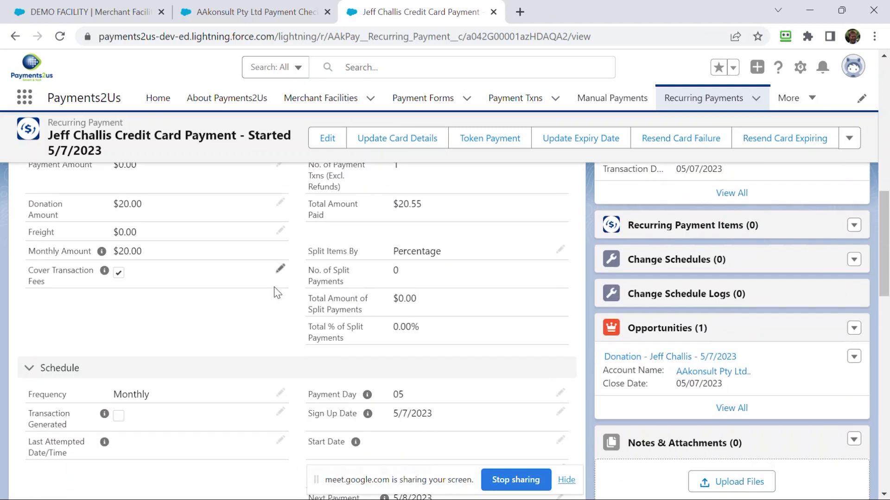
scroll(274, 287, down, 3)
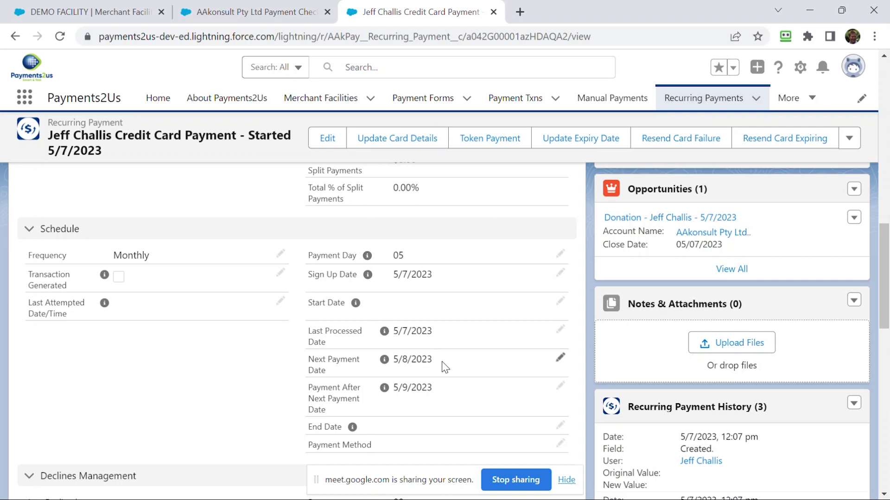
double_click(441, 361)
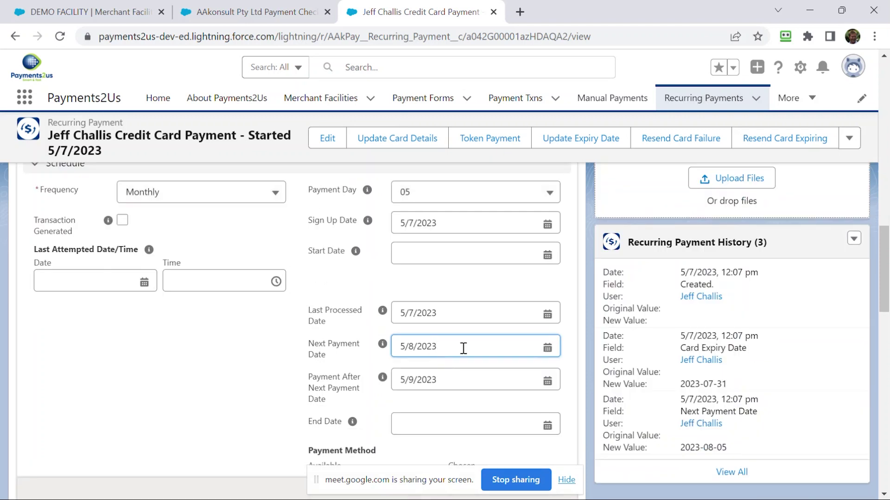
- Set the Next Payment Date to today, 5/7/2023, and save it
click(547, 348)
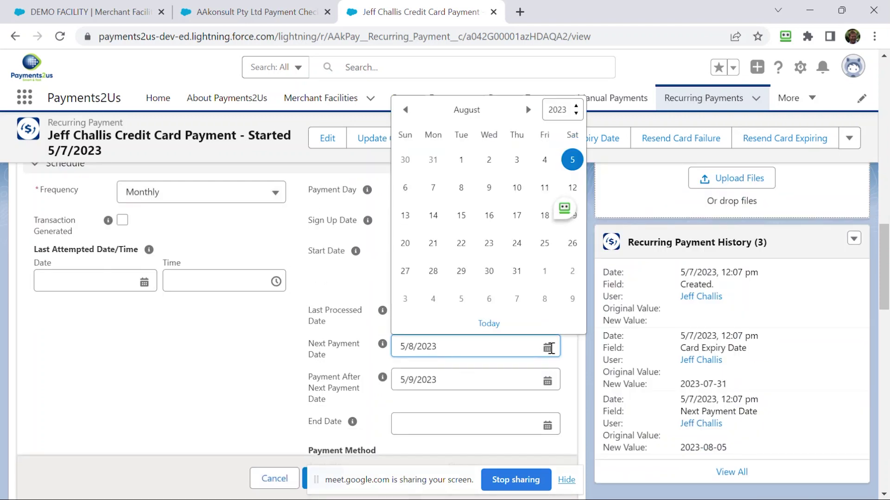
click(488, 324)
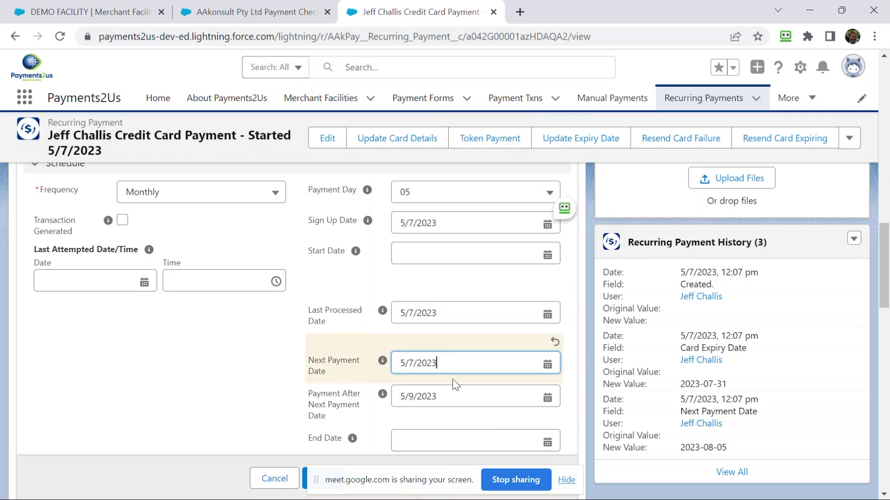
scroll(452, 379, down, 3)
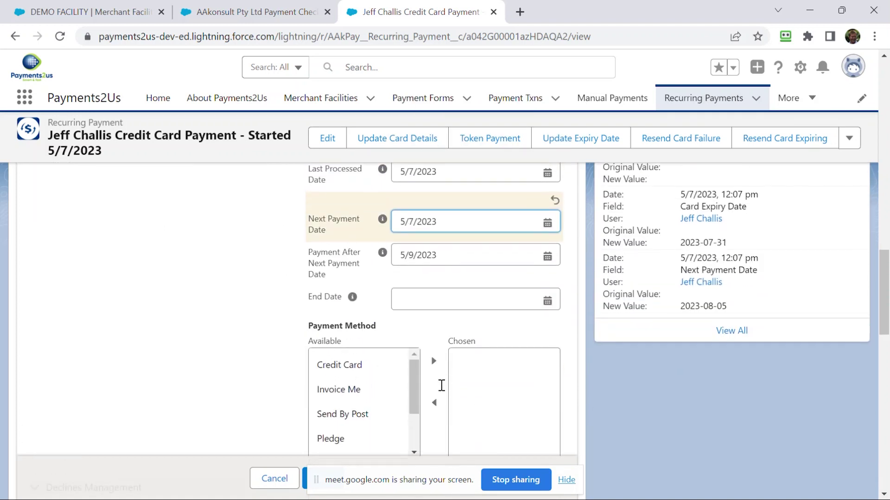
key(super)
key(super)
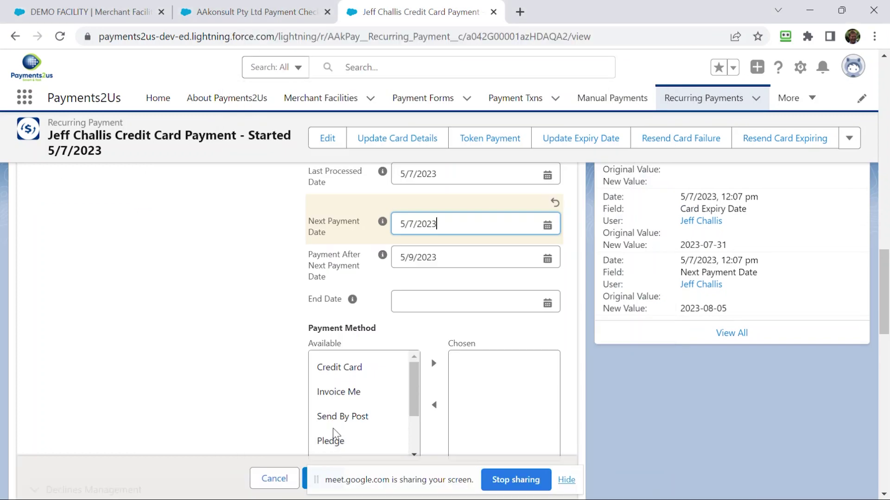
drag(316, 480, 93, 499)
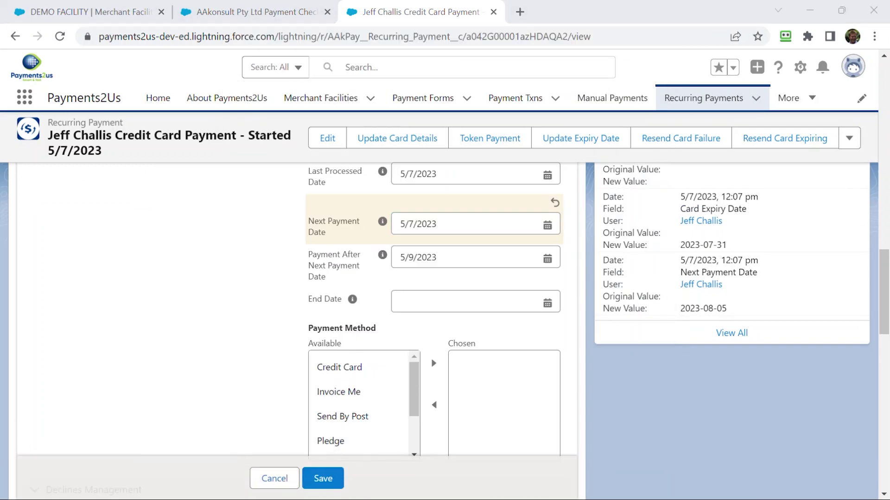
click(323, 478)
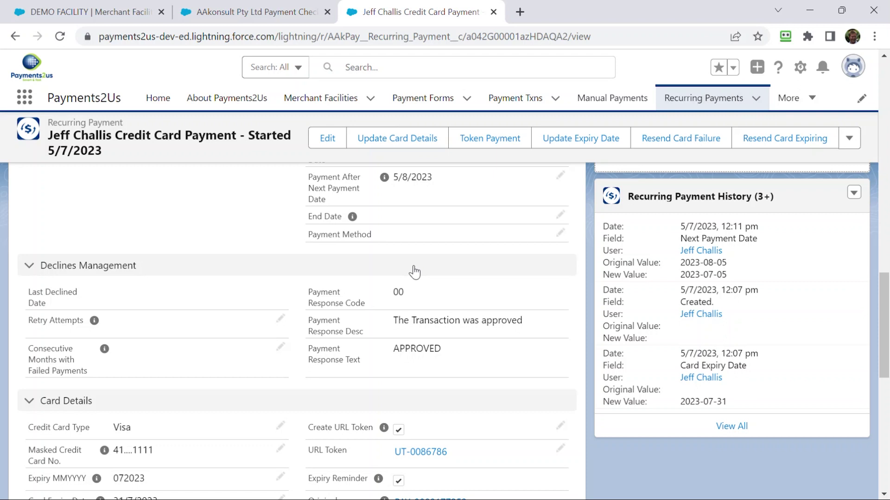
- Go back to the DEMO FACILITY merchant facility record
scroll(414, 272, up, 5)
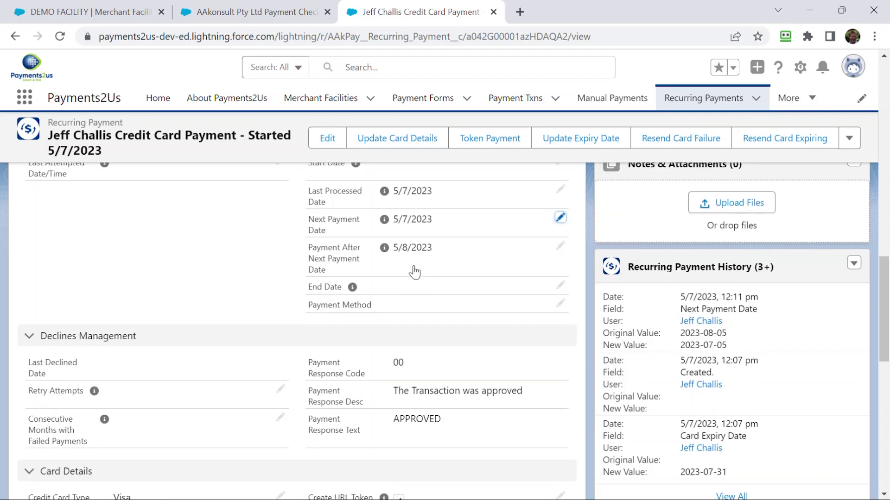
scroll(415, 269, up, 10)
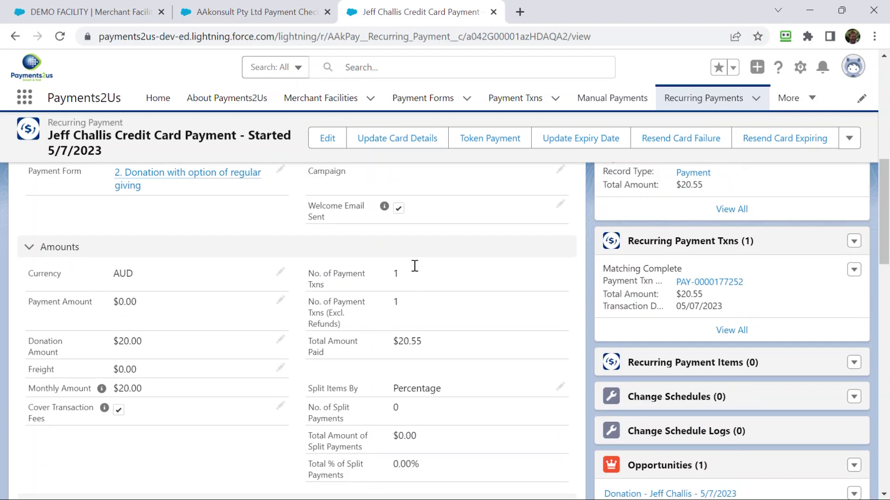
scroll(405, 238, up, 2)
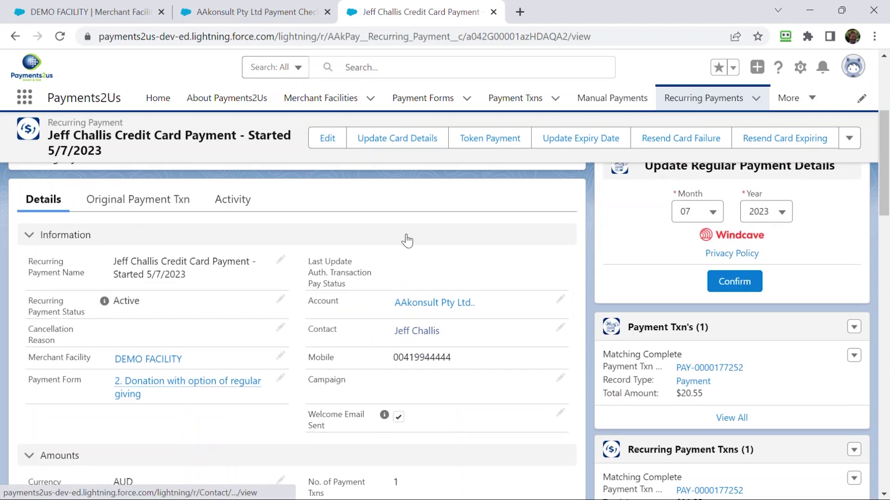
click(148, 360)
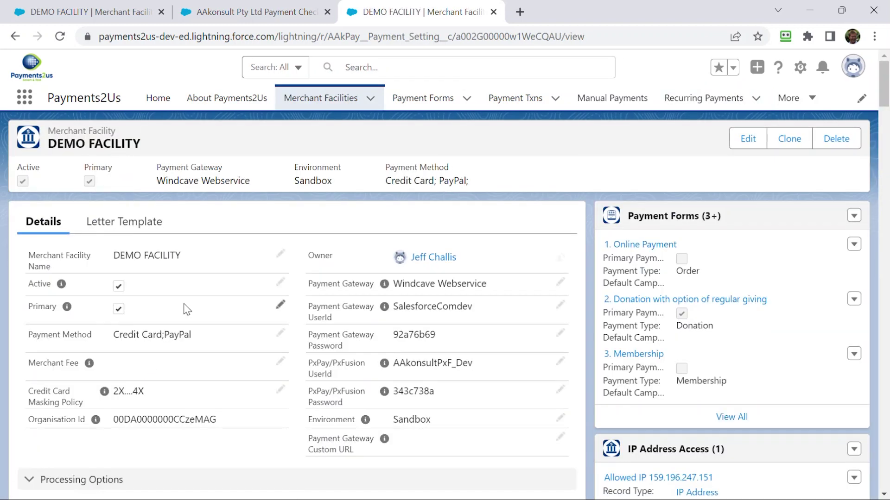
- Run the Recurring Payments Processor now for DEMO FACILITY, then view today's payment transactions
scroll(171, 354, down, 5)
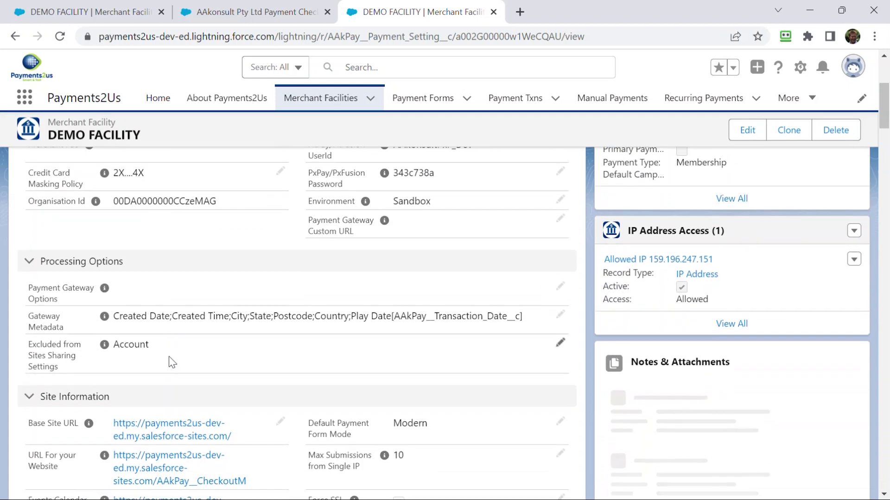
scroll(170, 358, down, 11)
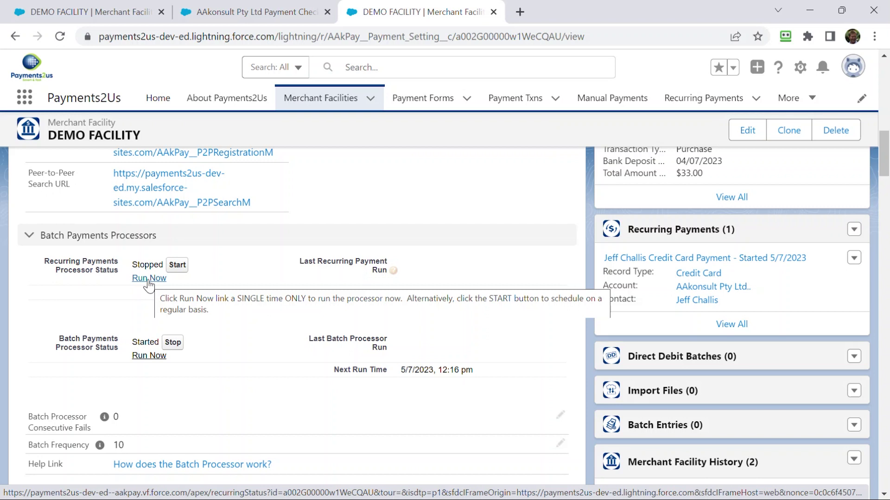
click(149, 279)
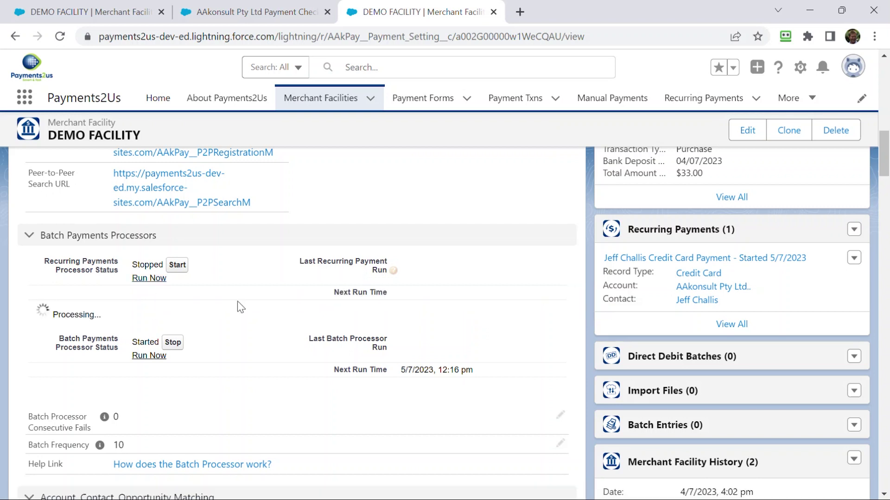
scroll(491, 289, up, 6)
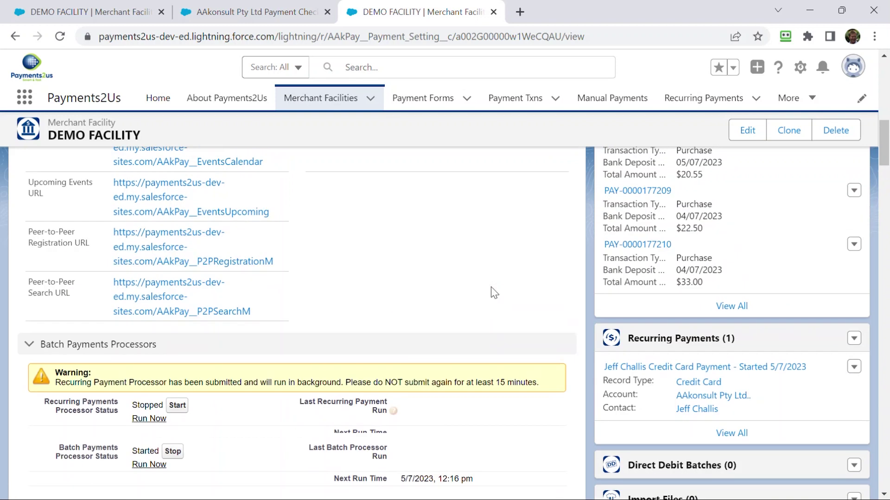
scroll(465, 195, up, 4)
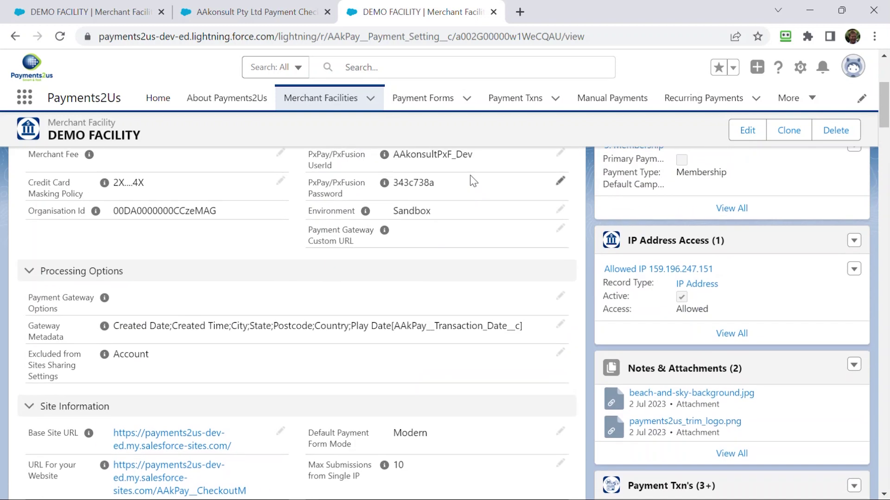
scroll(437, 287, up, 3)
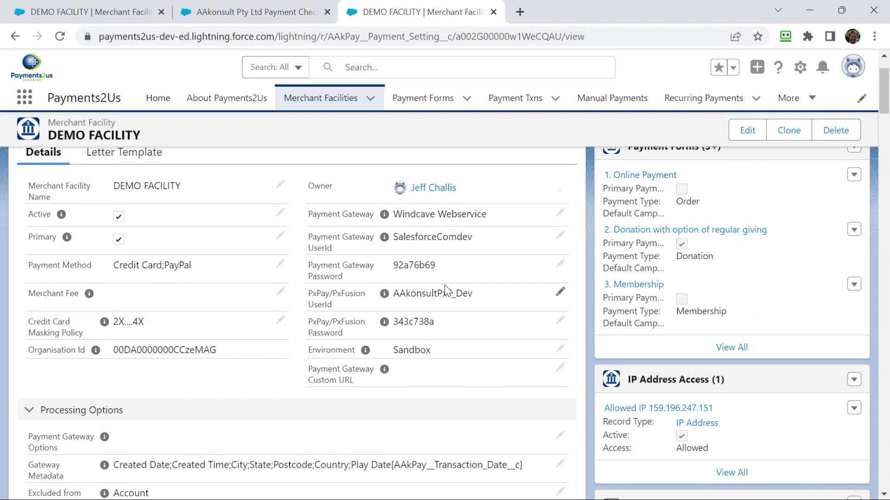
mouse_move(380, 299)
click(512, 98)
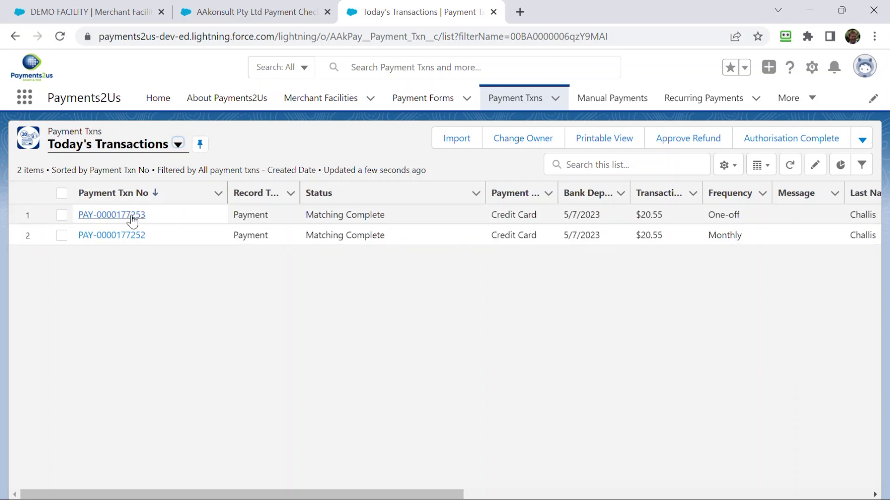
click(130, 216)
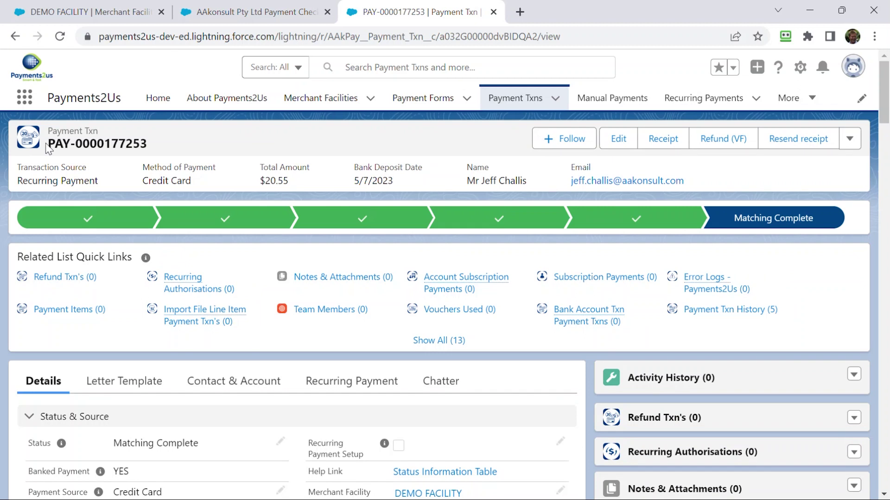
scroll(285, 324, down, 3)
scroll(239, 348, down, 3)
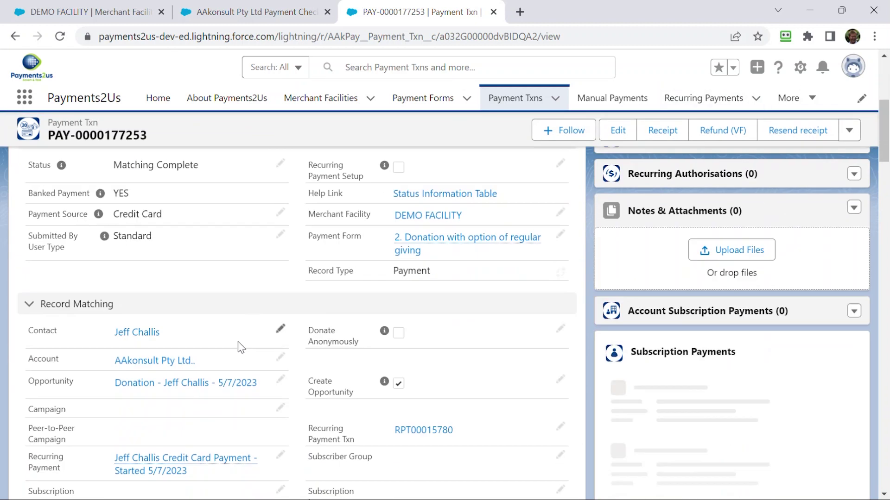
scroll(154, 394, down, 2)
click(155, 401)
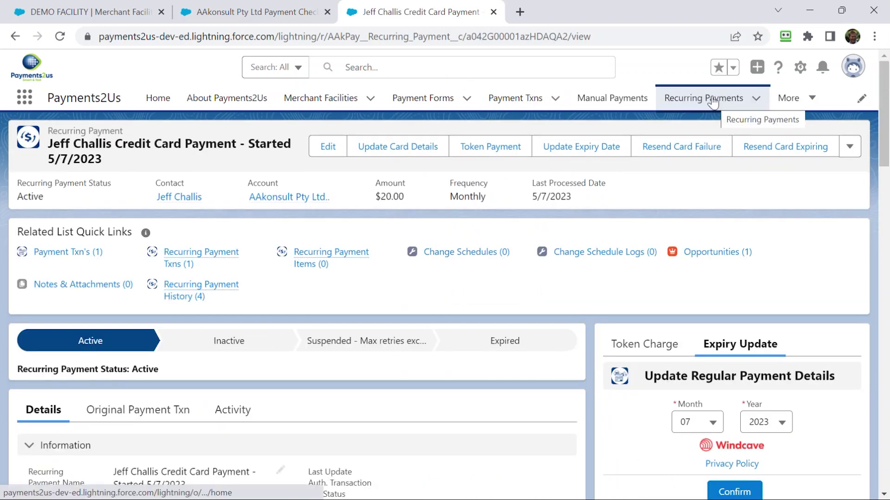
scroll(125, 407, down, 4)
scroll(130, 407, down, 4)
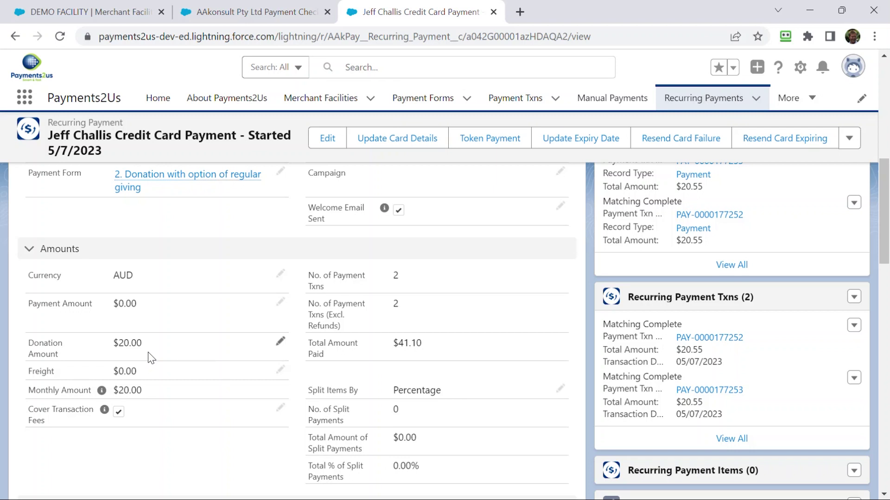
scroll(148, 352, up, 1)
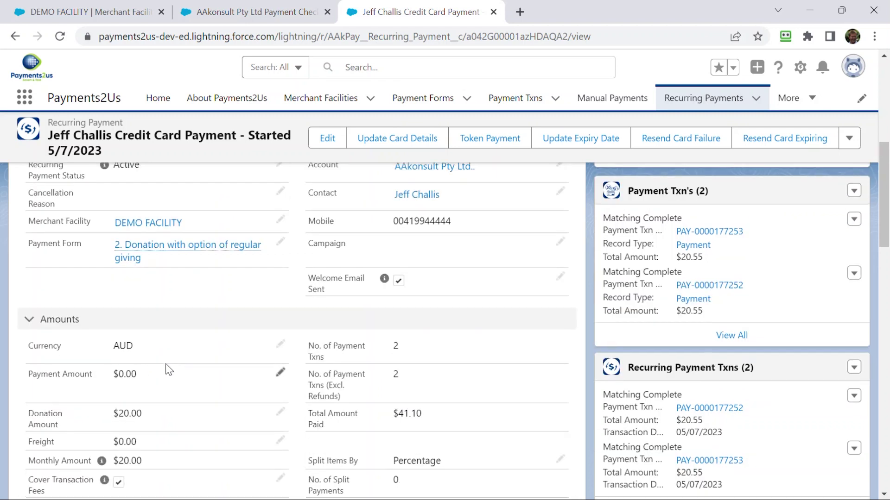
scroll(169, 362, up, 3)
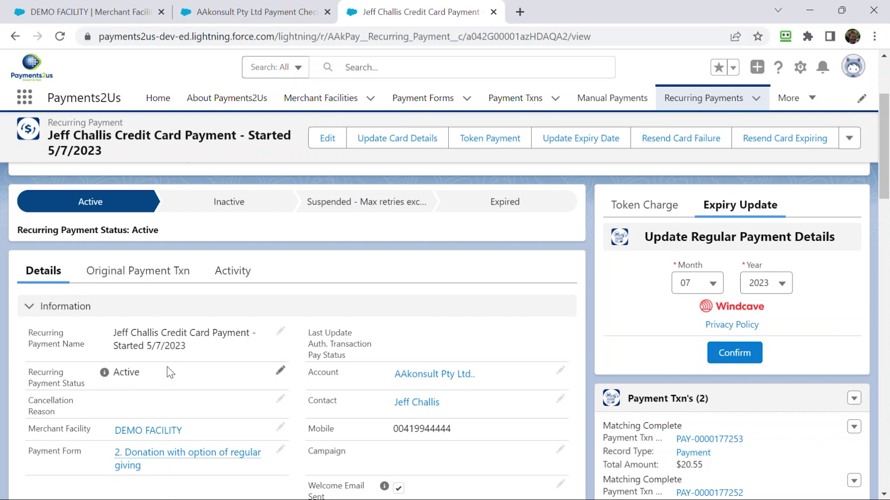
scroll(237, 369, down, 5)
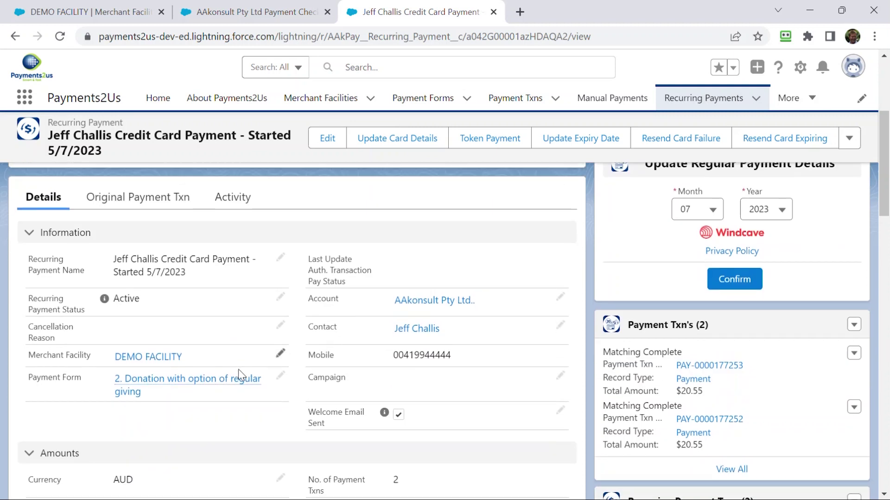
scroll(238, 369, down, 2)
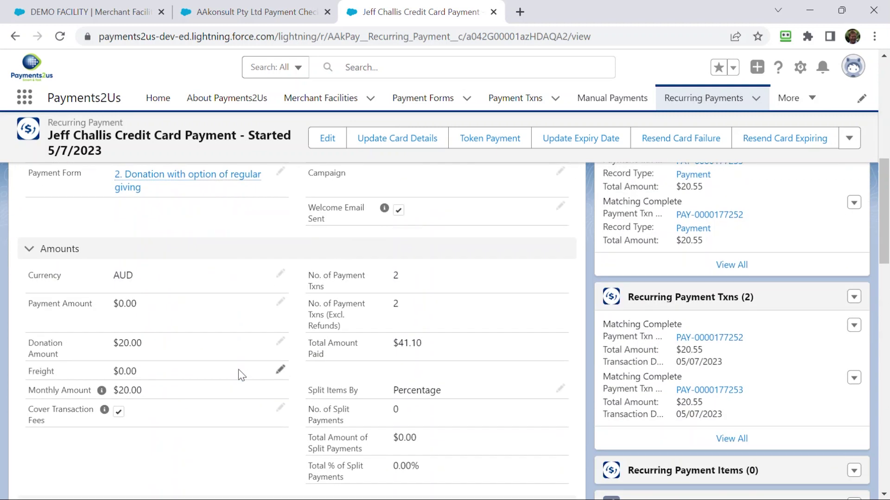
scroll(238, 369, down, 5)
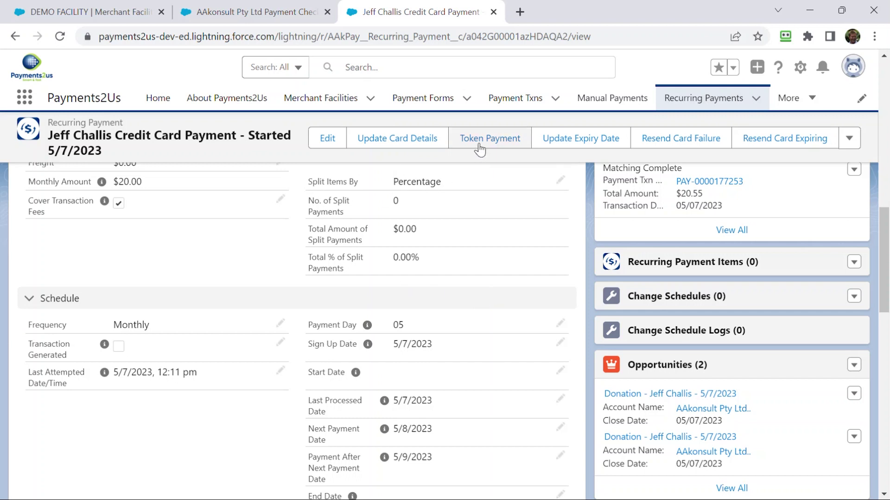
scroll(484, 230, up, 10)
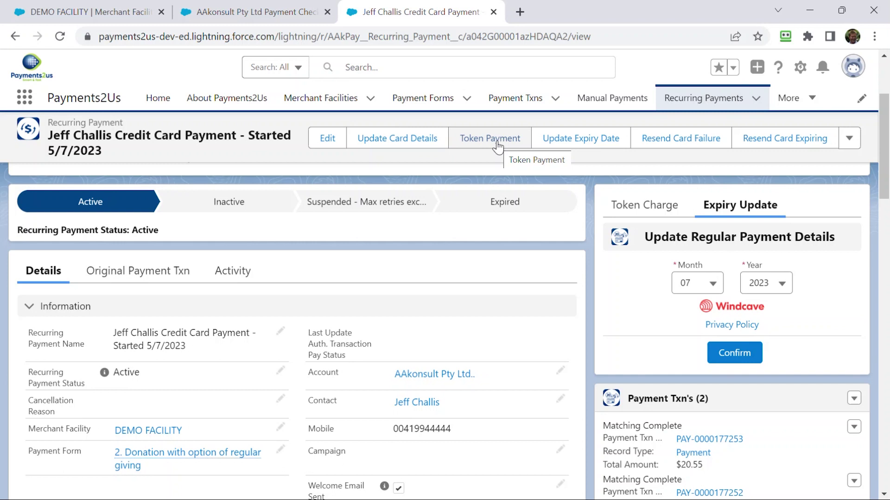
- Make a $50 token payment for 'Birthday gift' on the stored card, totalling $51.38
click(498, 147)
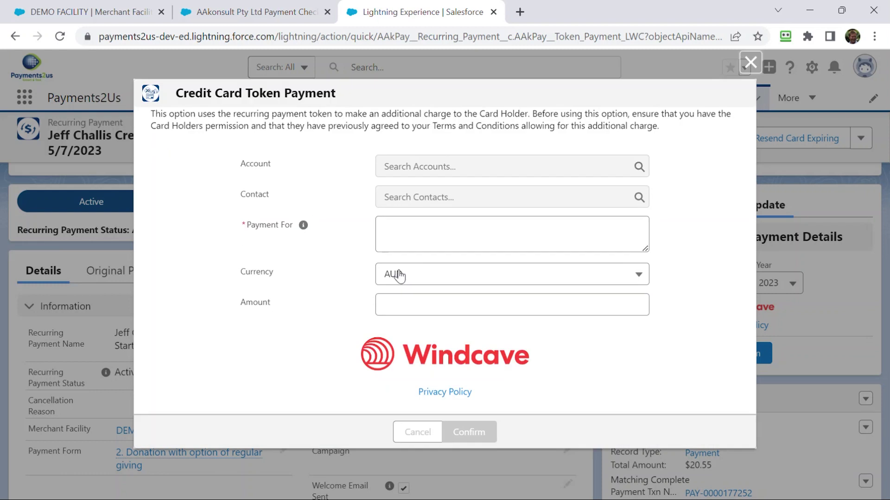
click(415, 242)
text(B)
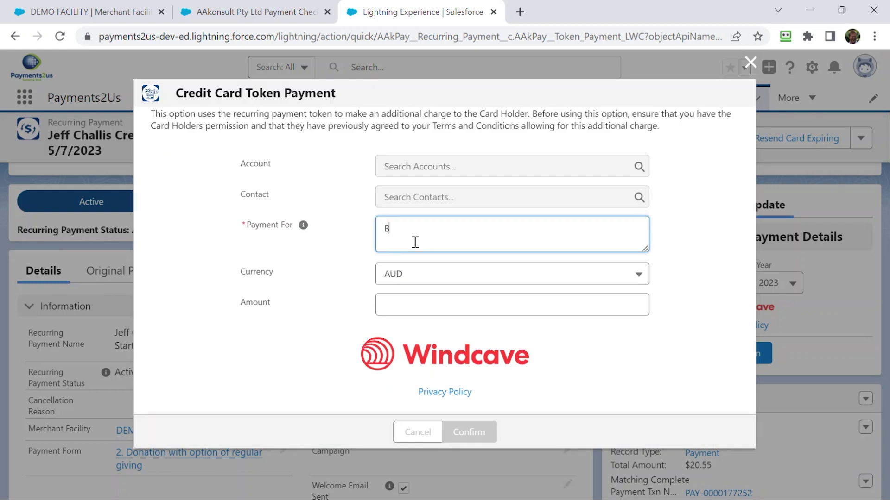
text(oirthday gi)
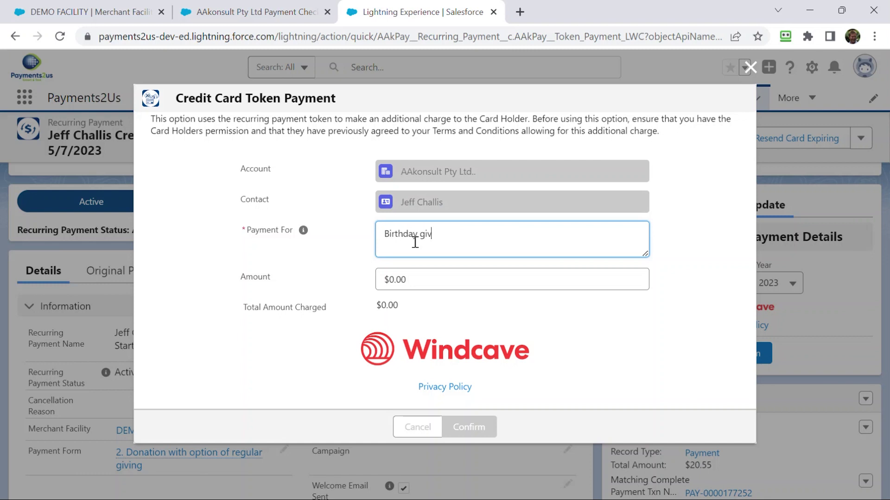
text(ft)
click(419, 279)
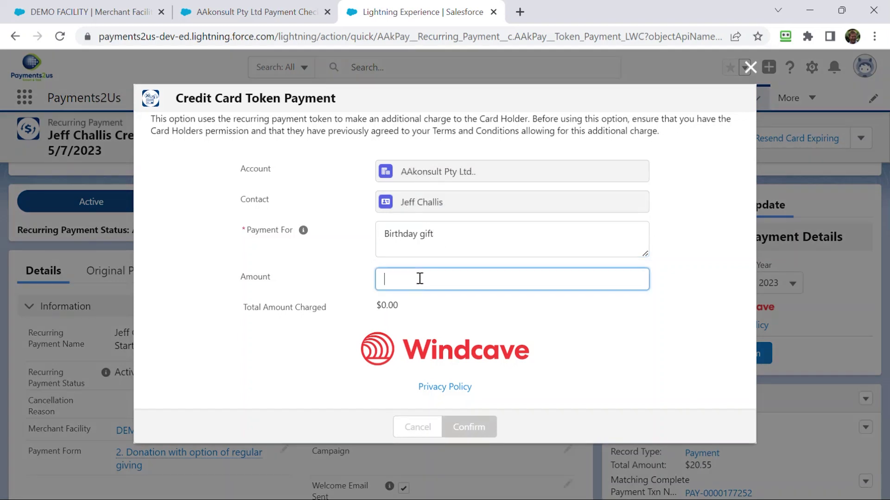
text(50)
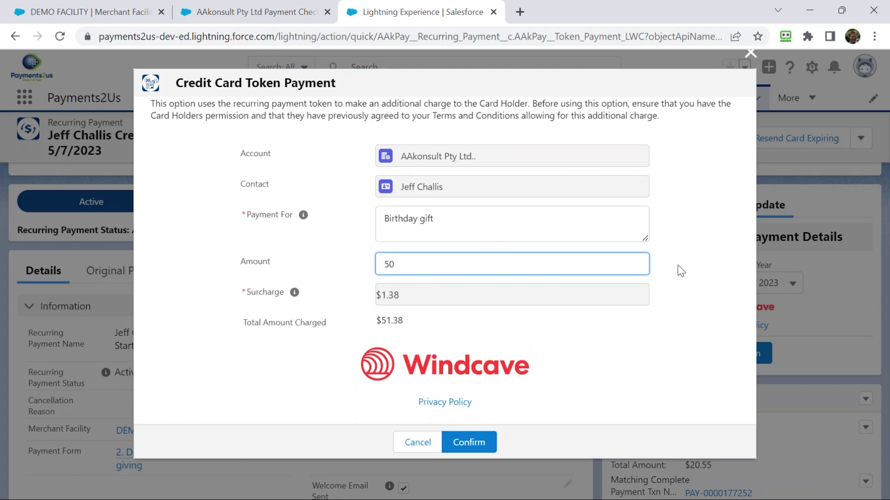
click(469, 442)
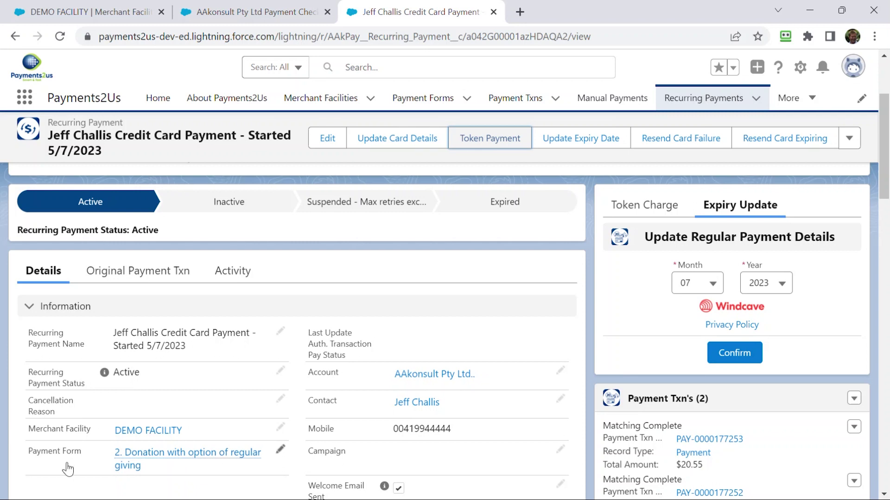
- Highlight the Welcome Email Sent field, then open Setup and filter Quick Find by 'email al'
scroll(516, 358, down, 2)
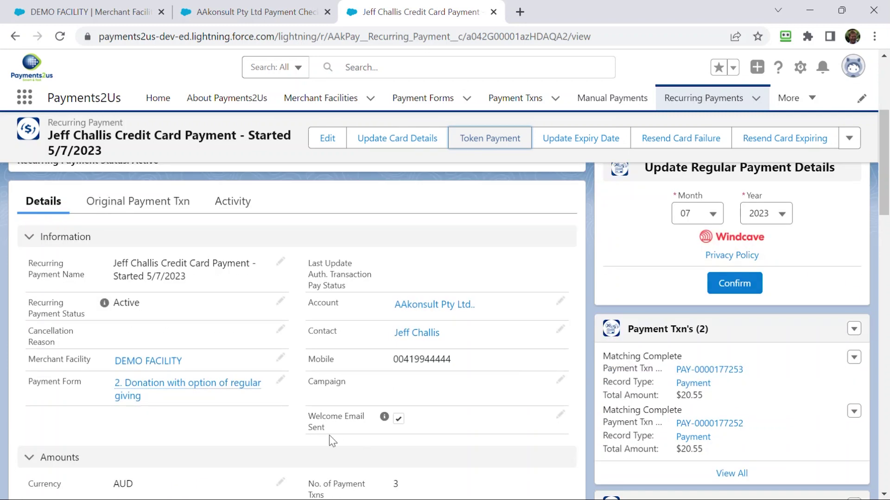
drag(330, 429, 310, 419)
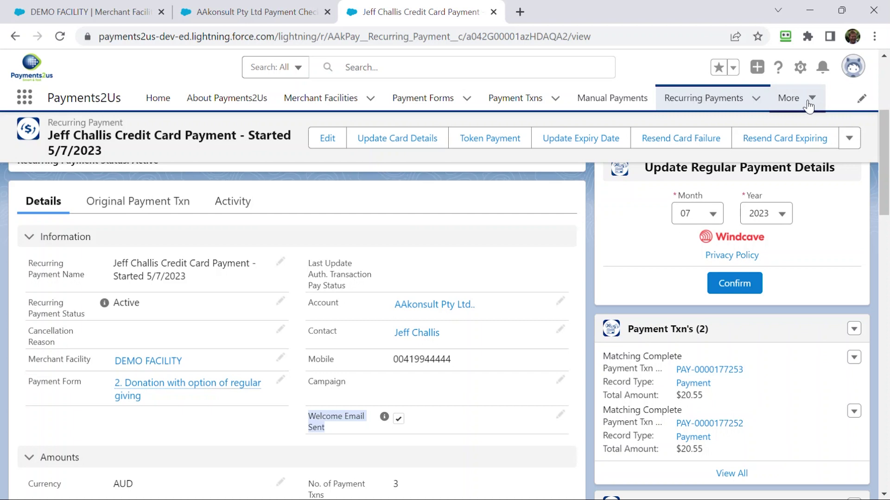
click(800, 68)
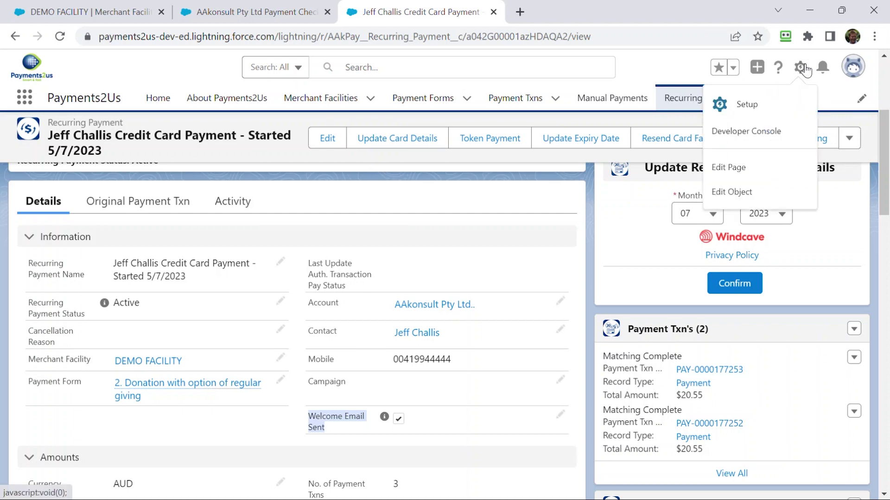
click(747, 97)
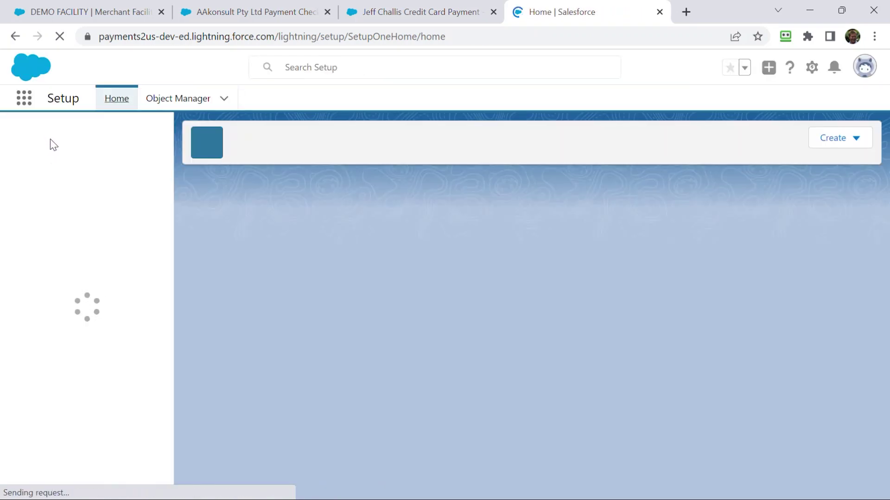
click(51, 140)
text(e)
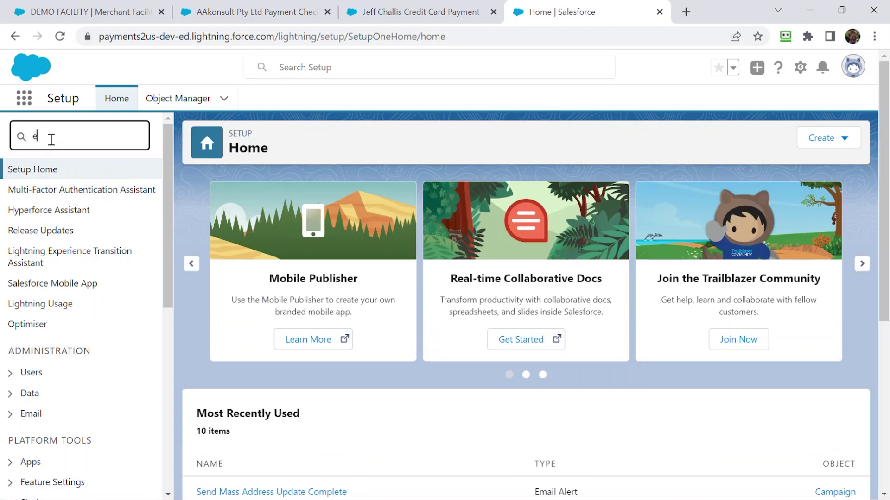
text(mail al)
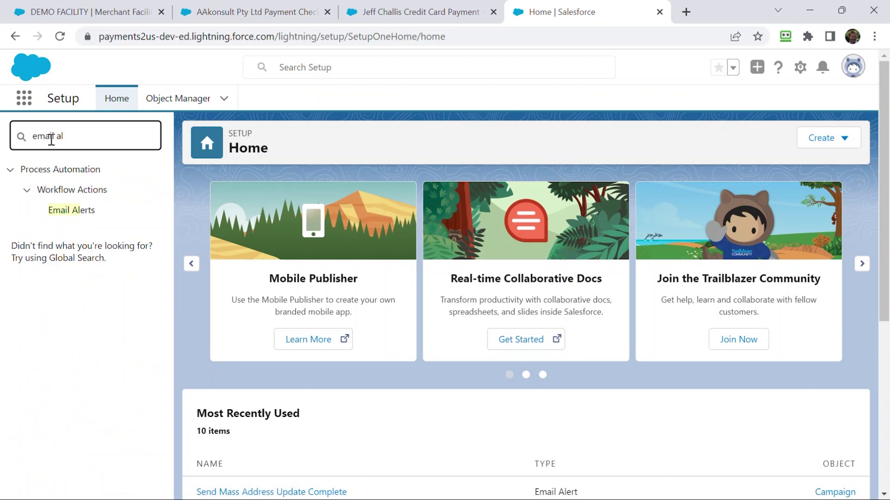
- Open Email Alerts and select the Send Regular Payment Welcome alert
click(72, 211)
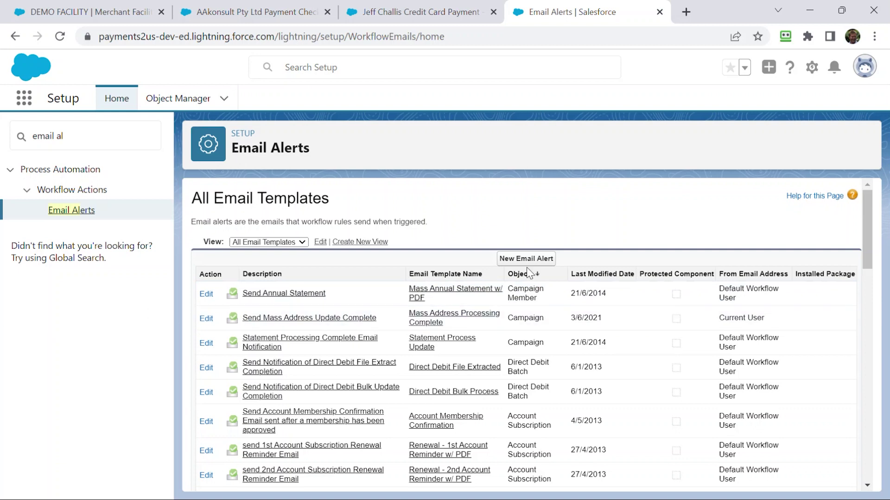
scroll(721, 295, down, 1)
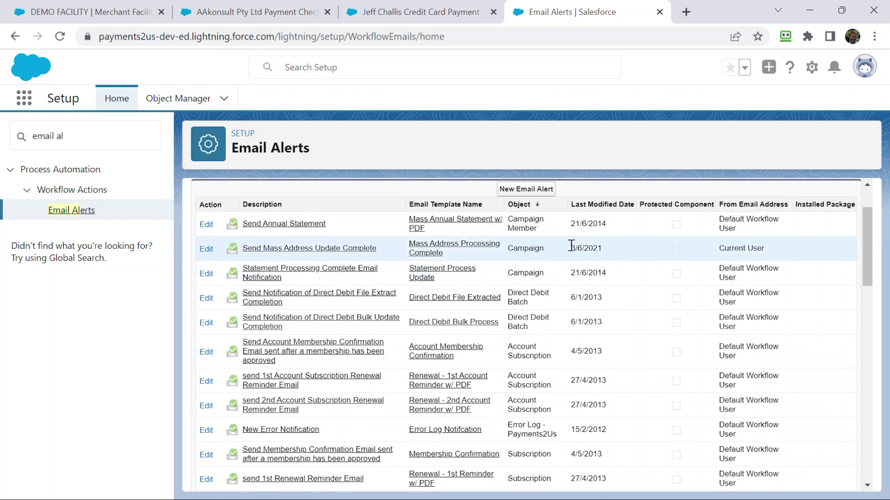
scroll(532, 336, down, 3)
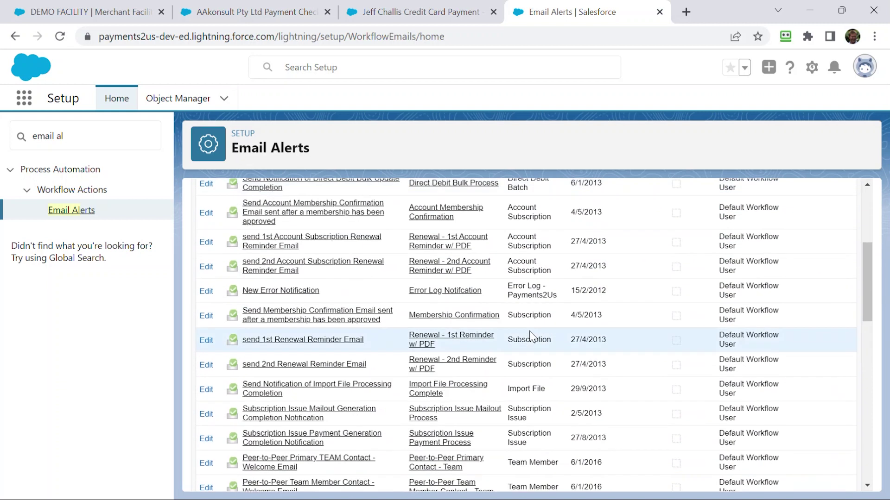
scroll(530, 336, down, 5)
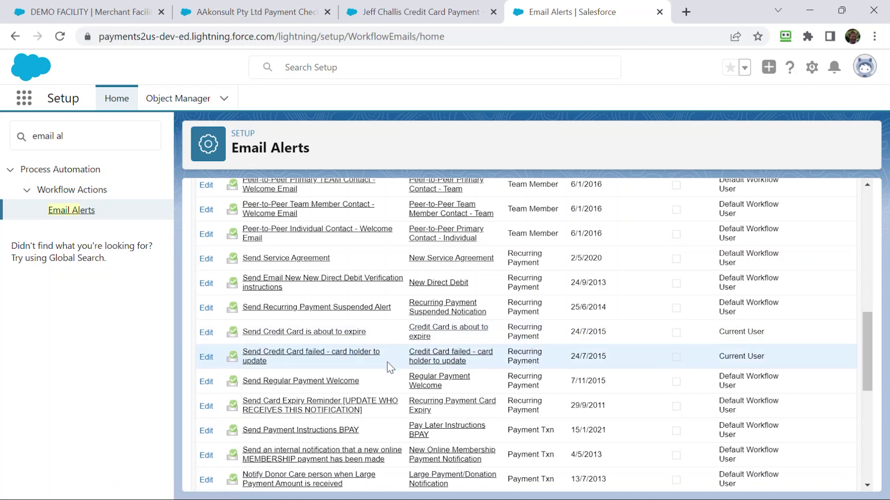
click(322, 383)
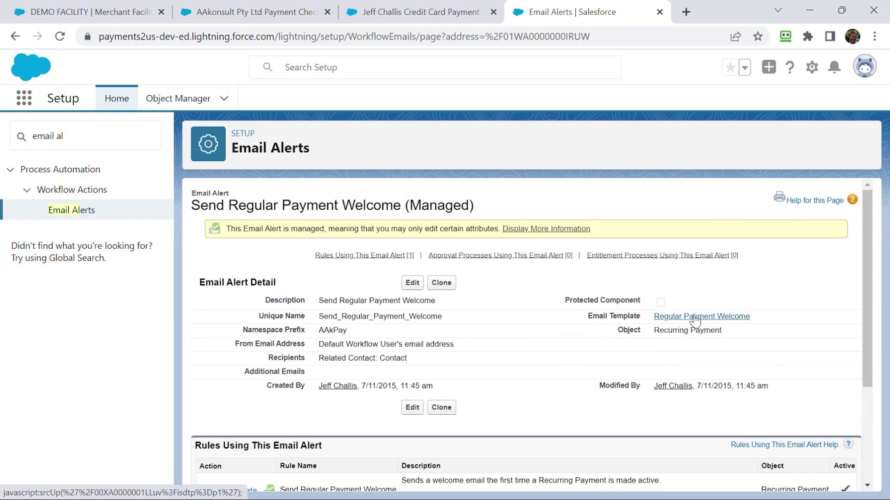
- View its Regular Payment Welcome template, then return to the recurring payment tab
scroll(579, 360, down, 2)
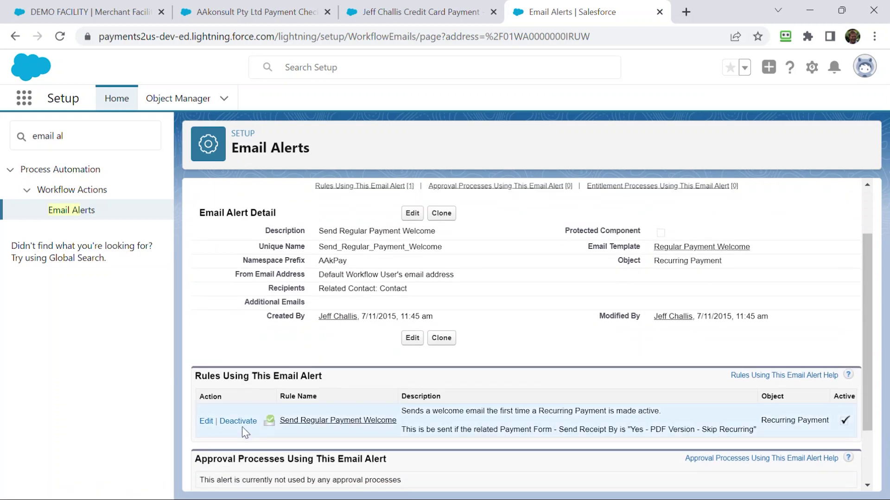
click(687, 248)
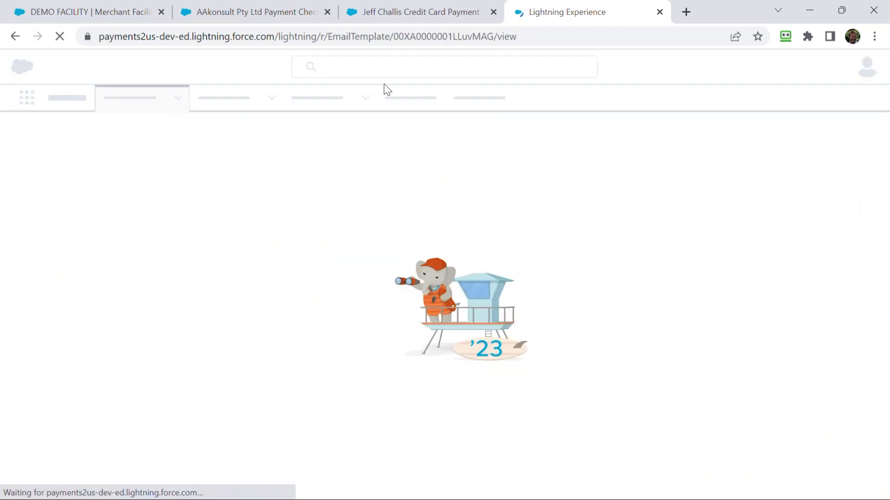
click(403, 14)
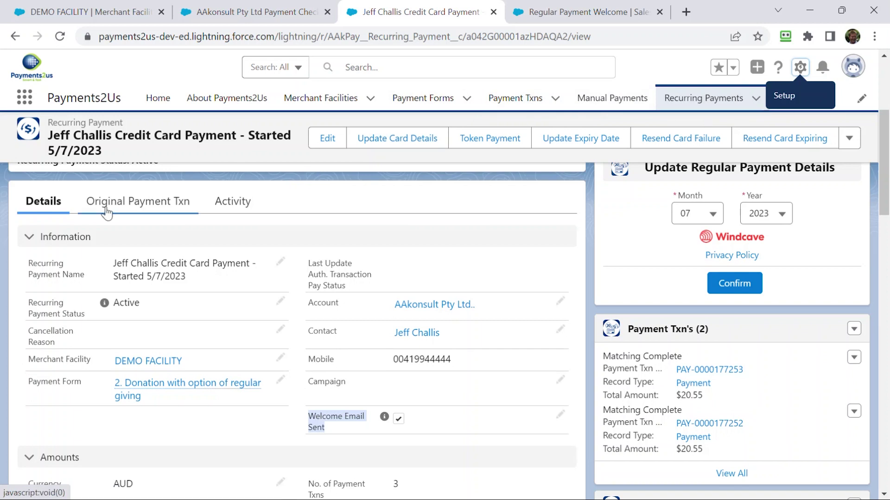
- Open Merchant Facilities in a new tab, then DEMO FACILITY's '2. Donation with option of regular giving' form
scroll(105, 214, up, 1)
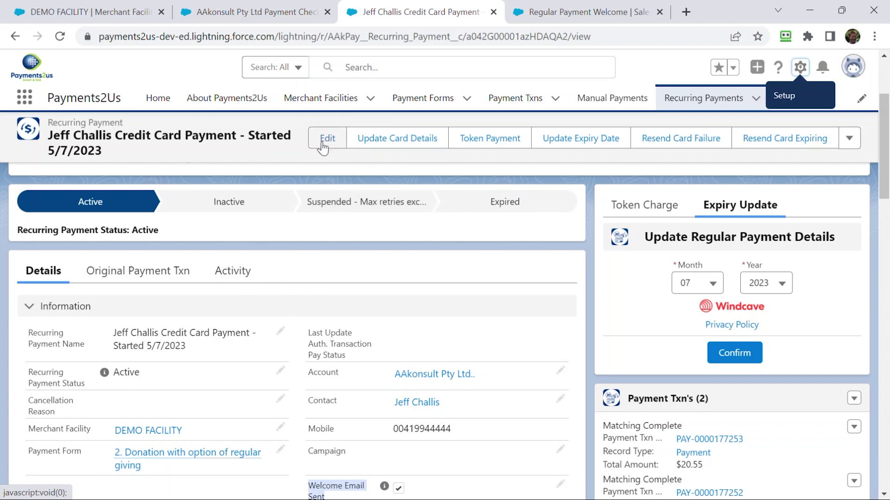
middle_click(308, 103)
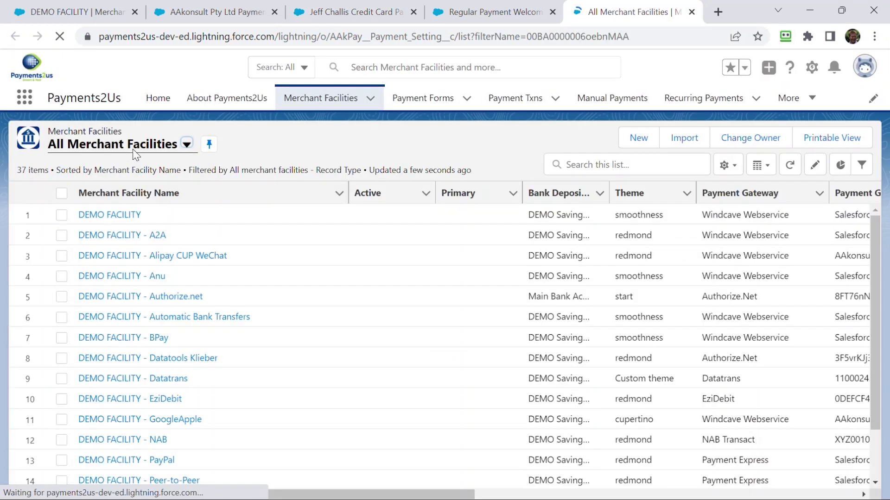
click(109, 215)
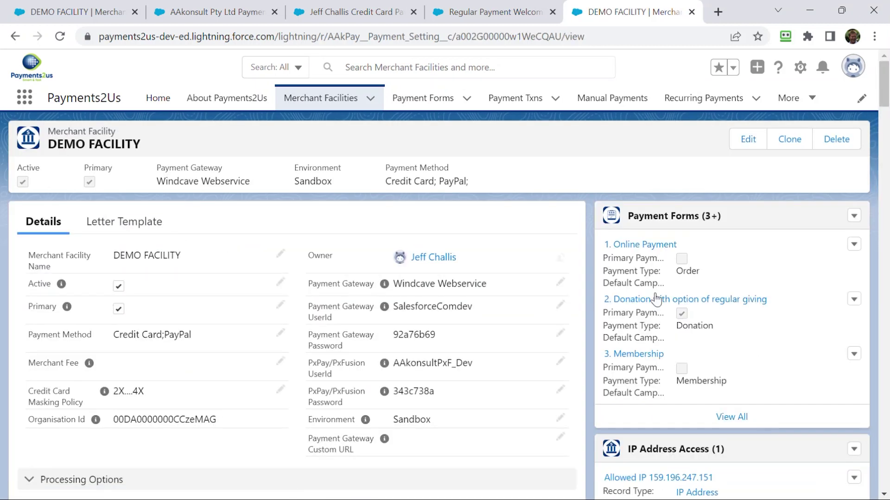
mouse_move(654, 304)
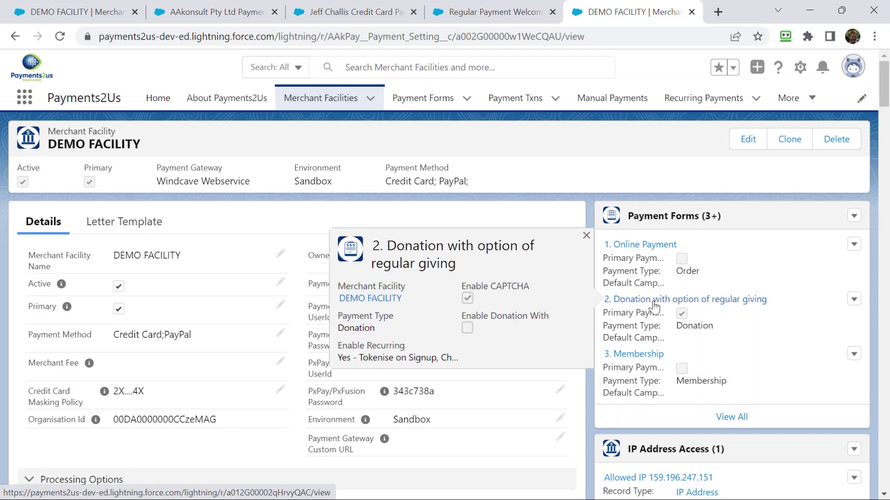
click(654, 301)
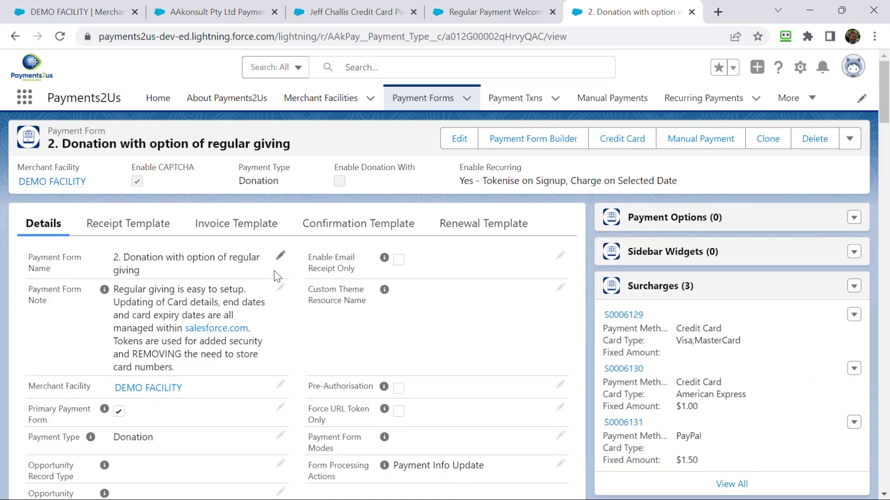
scroll(277, 276, down, 8)
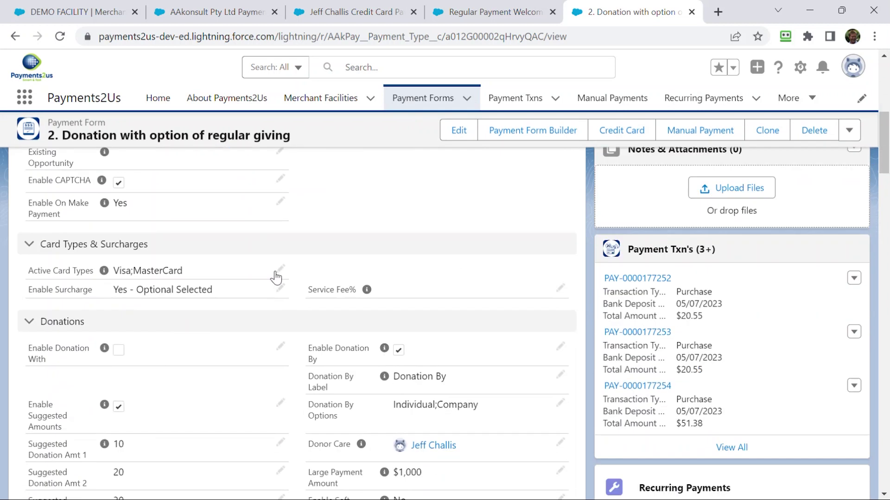
scroll(275, 278, down, 10)
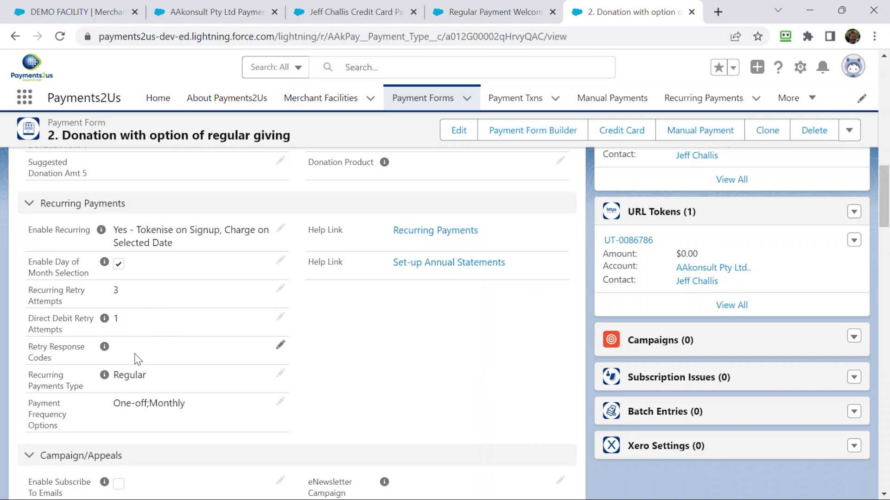
- Enter 05,51 in the Retry Response Codes field and select the entered text
click(280, 348)
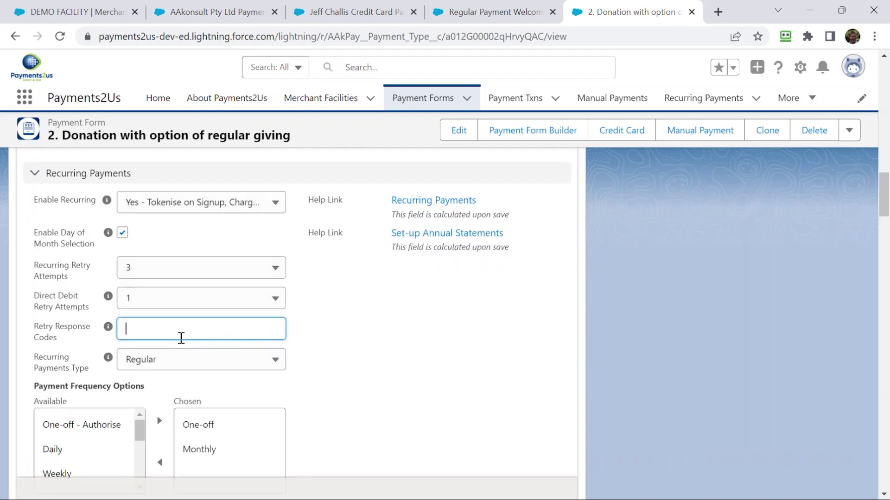
text(05)
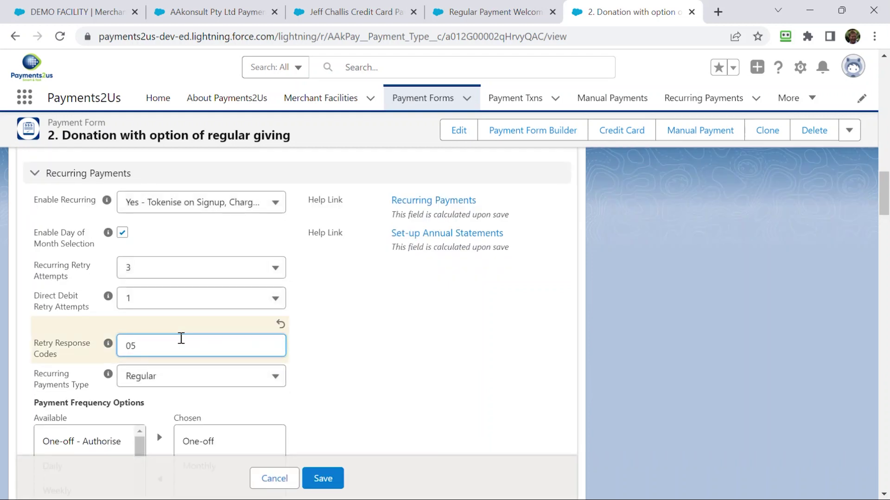
text(,51)
drag(181, 353, 123, 345)
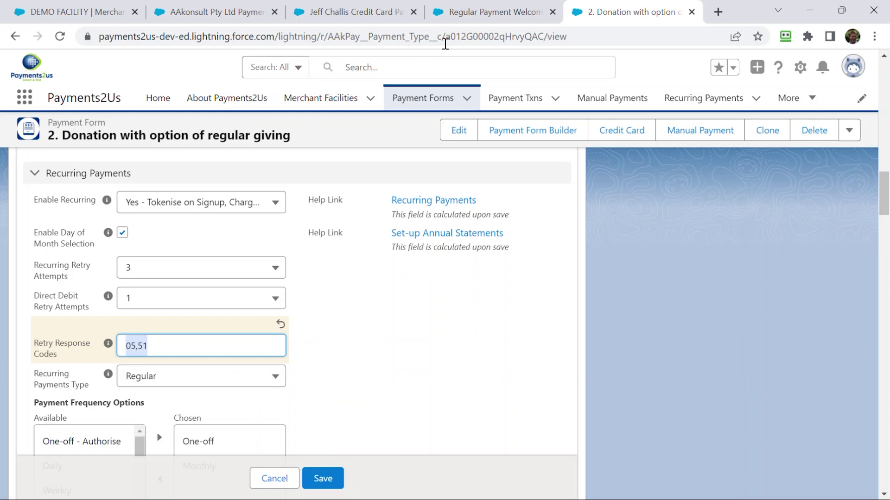
- In the email template tab, open the first record from the Recurring Payments list
click(474, 12)
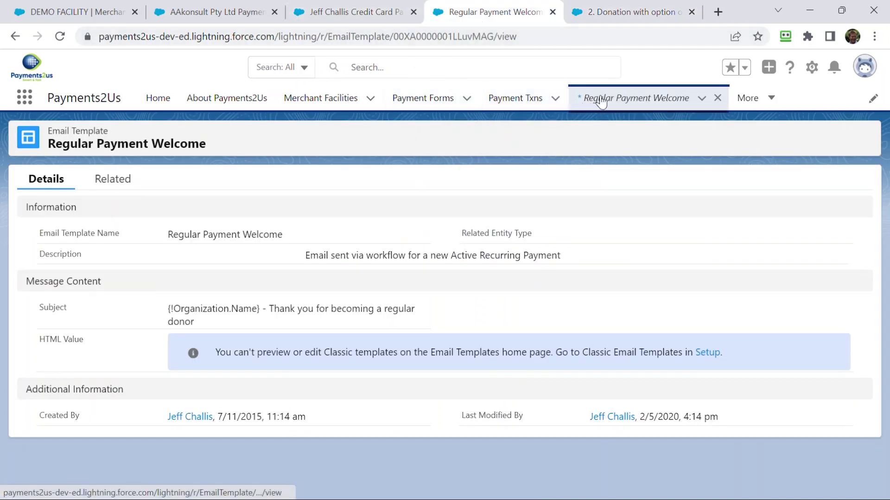
click(747, 103)
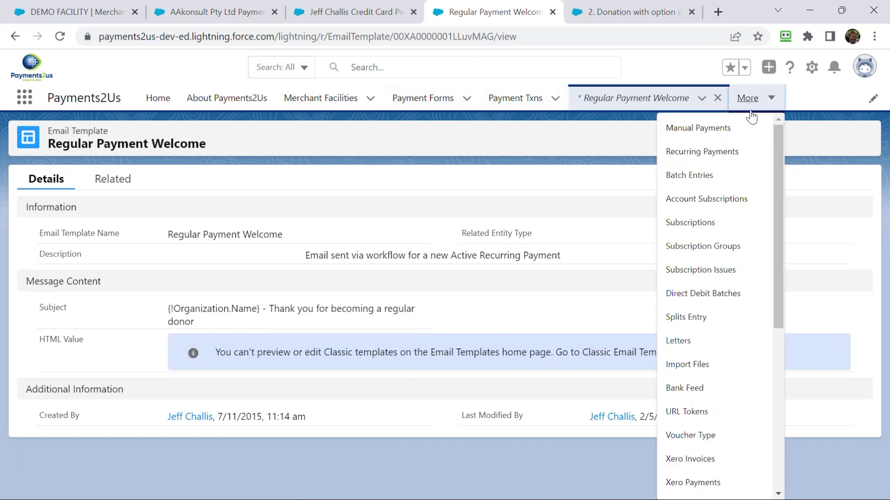
click(721, 156)
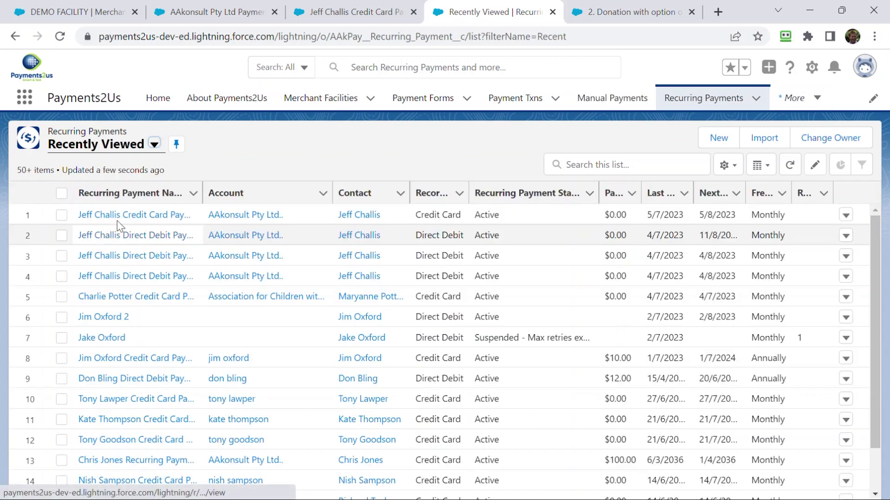
click(121, 214)
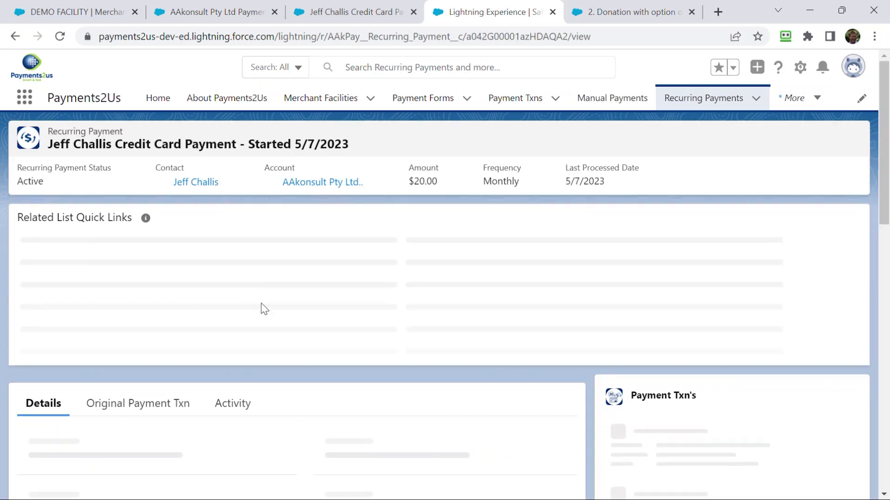
- Scroll through the recurring payment's details, then go back to the payment form tab
scroll(261, 303, down, 2)
scroll(251, 311, down, 10)
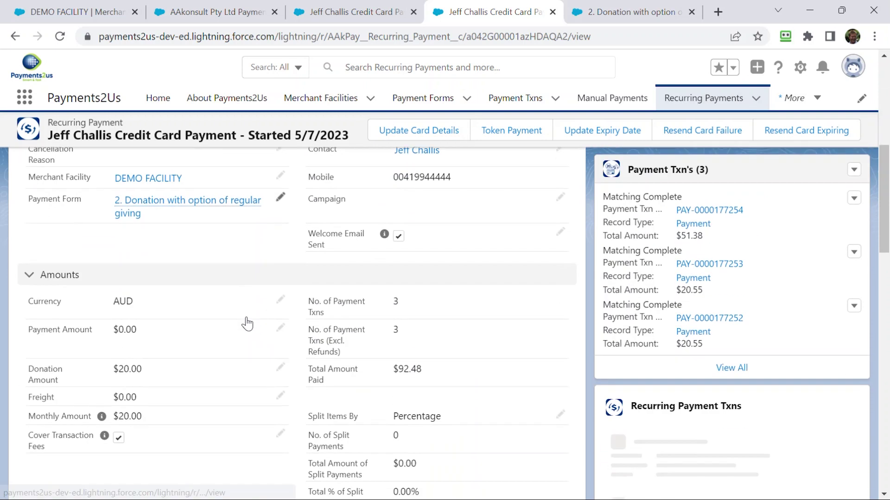
scroll(242, 328, down, 6)
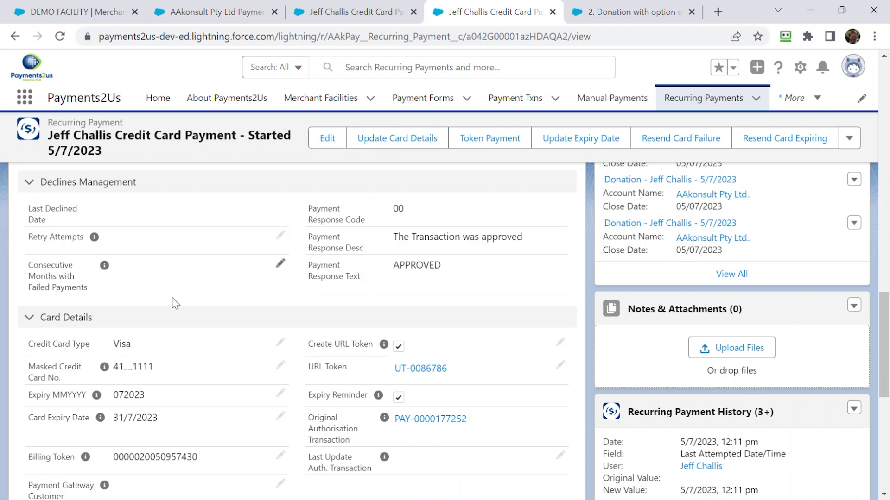
scroll(306, 313, up, 2)
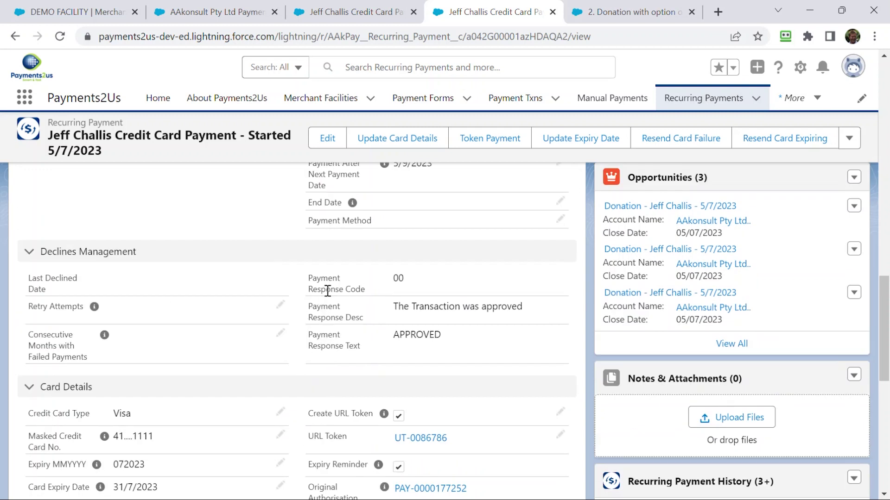
mouse_move(615, 12)
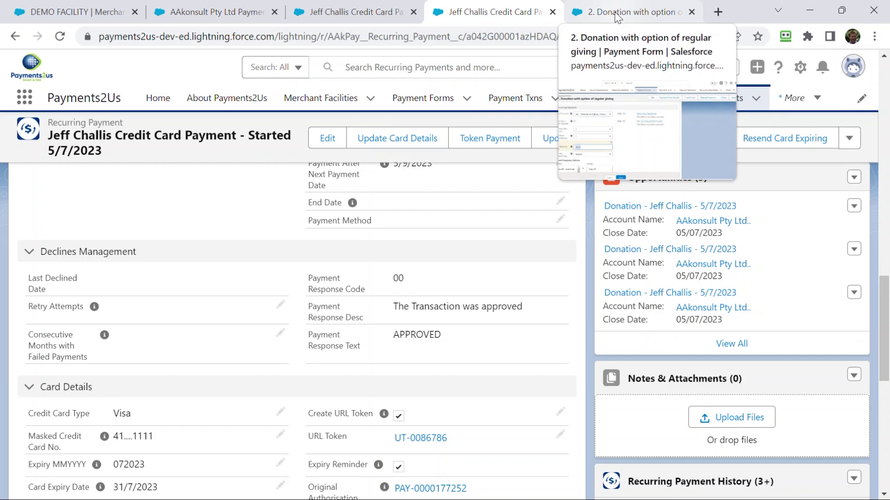
scroll(378, 209, up, 12)
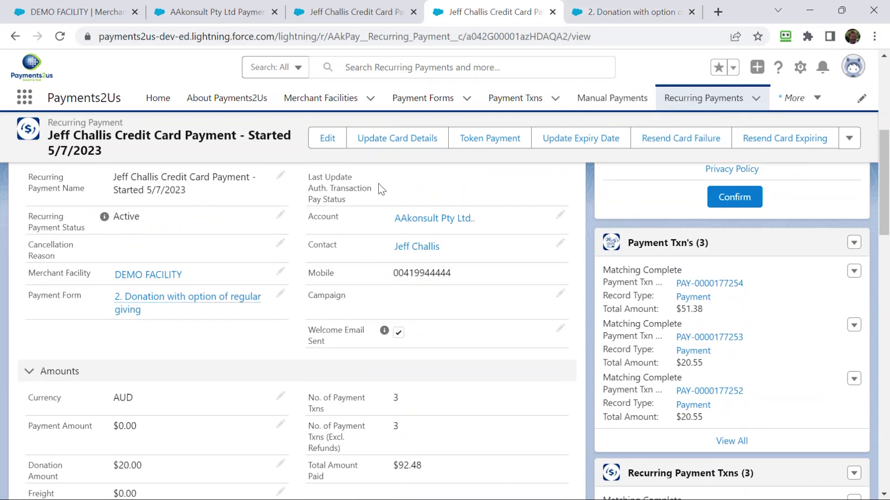
scroll(378, 187, up, 3)
mouse_move(120, 416)
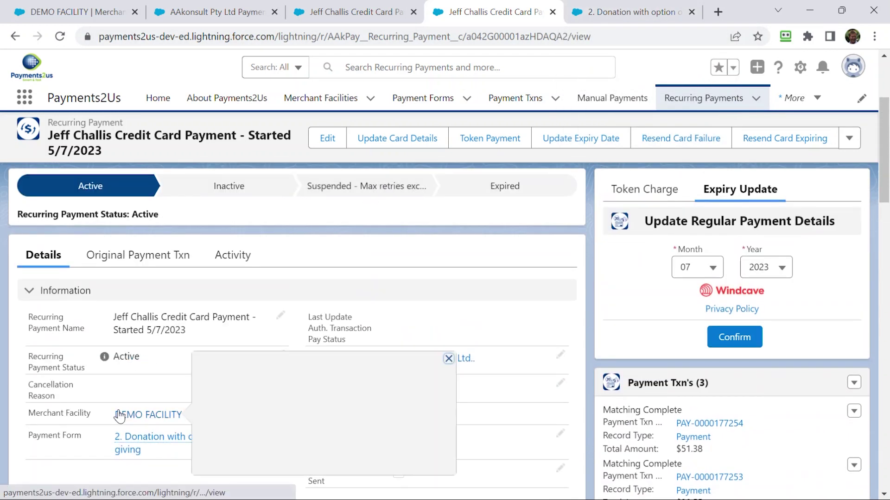
mouse_move(123, 448)
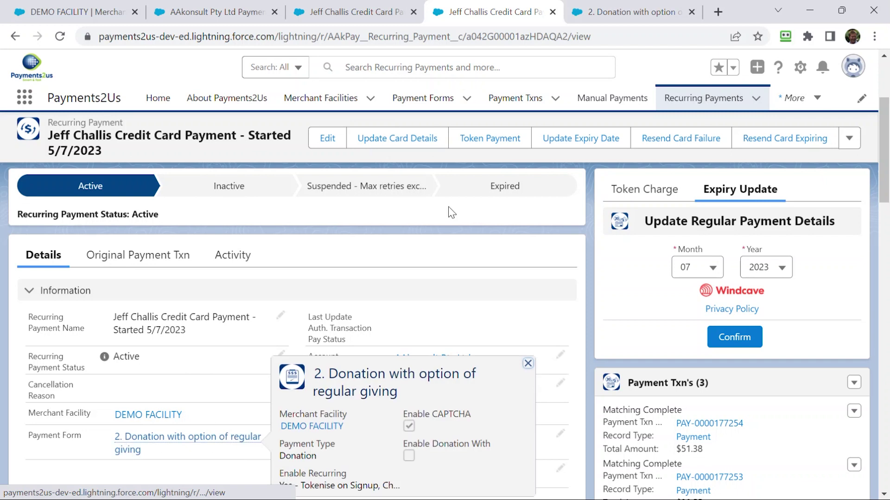
click(630, 11)
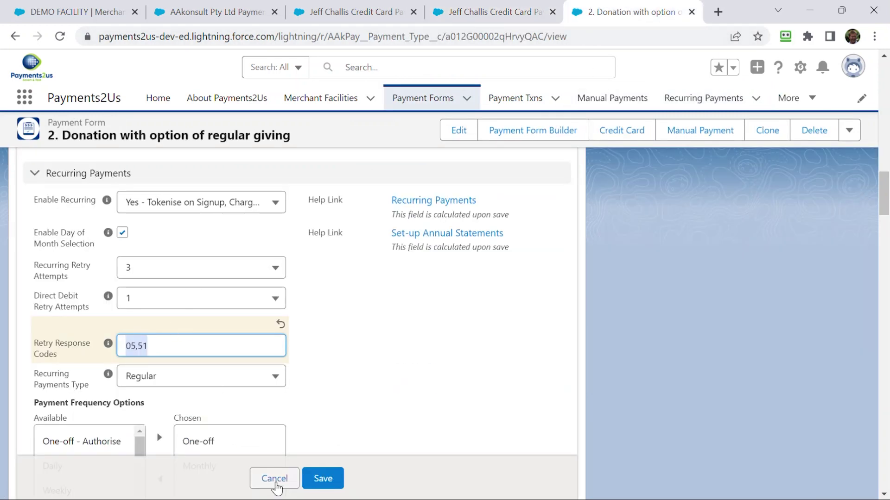
- Discard the unsaved Retry Response Codes edit and search the page for 'form po'
click(275, 480)
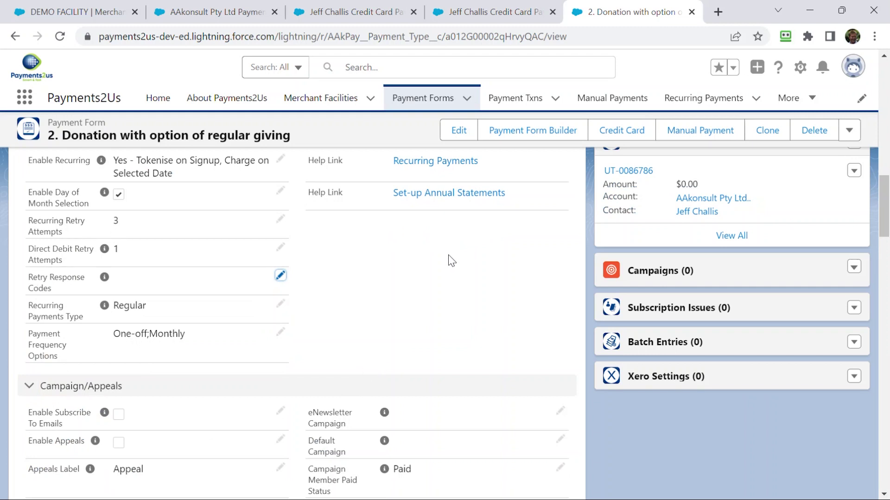
key(ctrl+f)
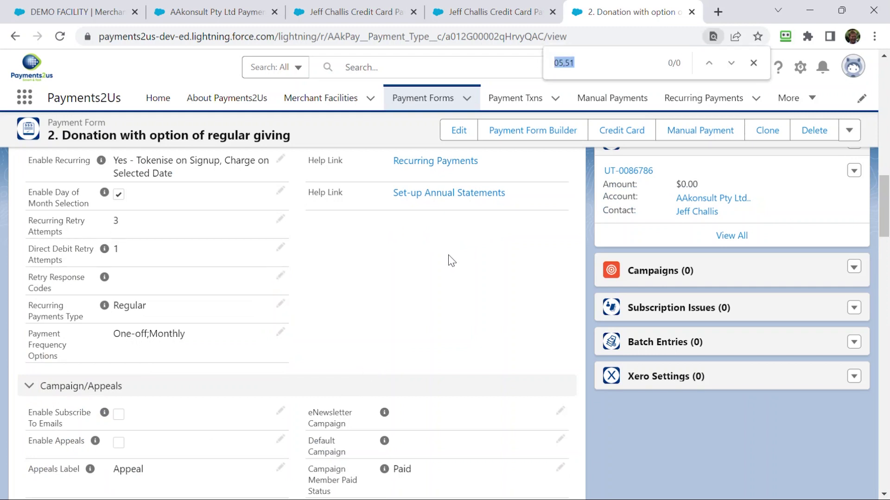
text(form po)
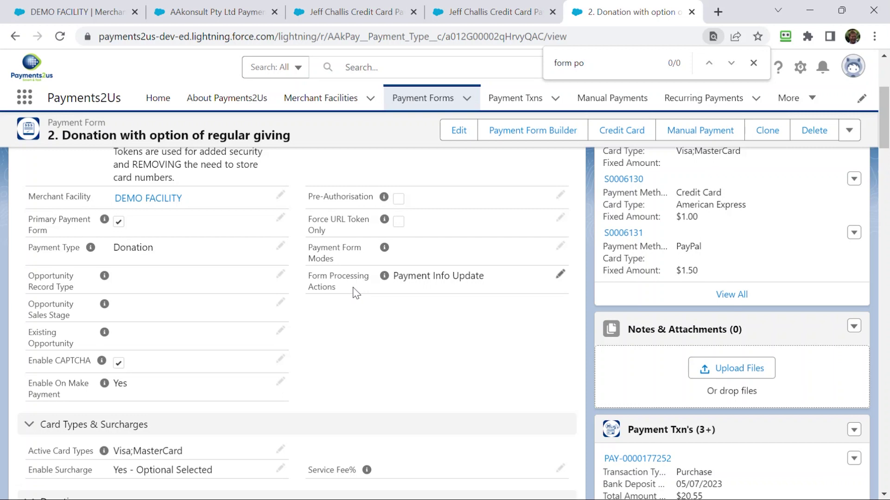
- Set Form Processing Actions to 'Amount, Contact and Payment Info Update' and save
click(558, 276)
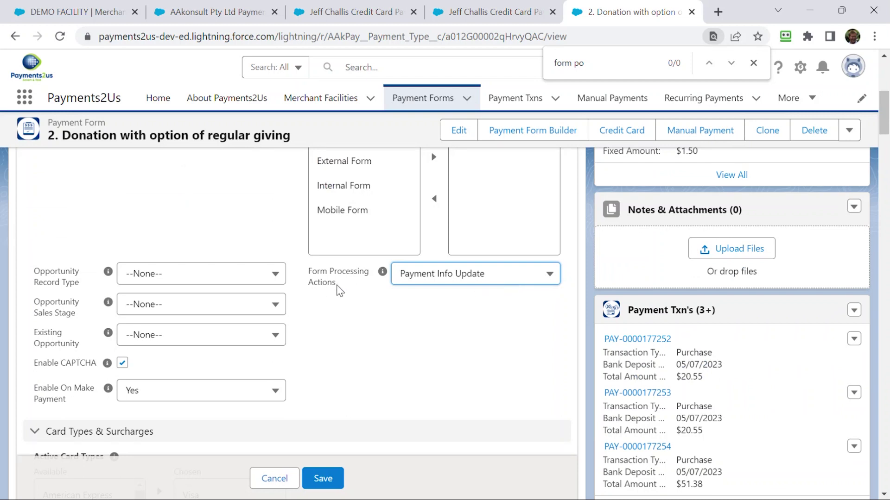
click(447, 276)
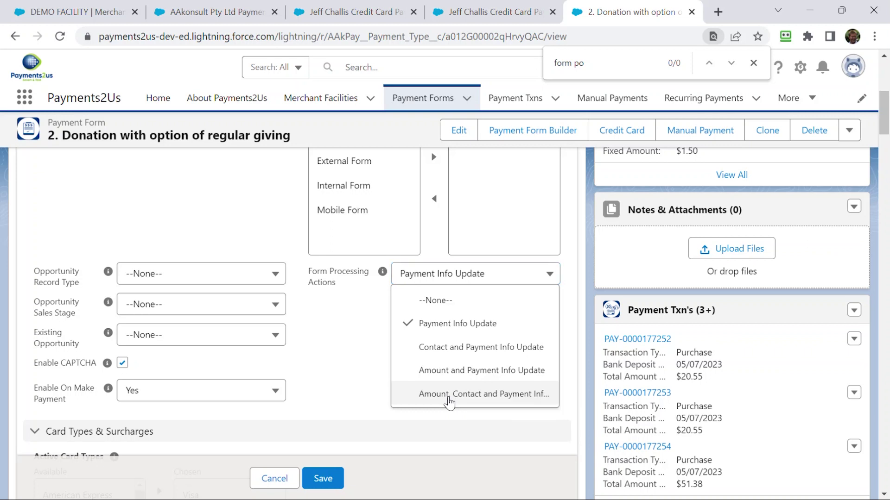
click(448, 396)
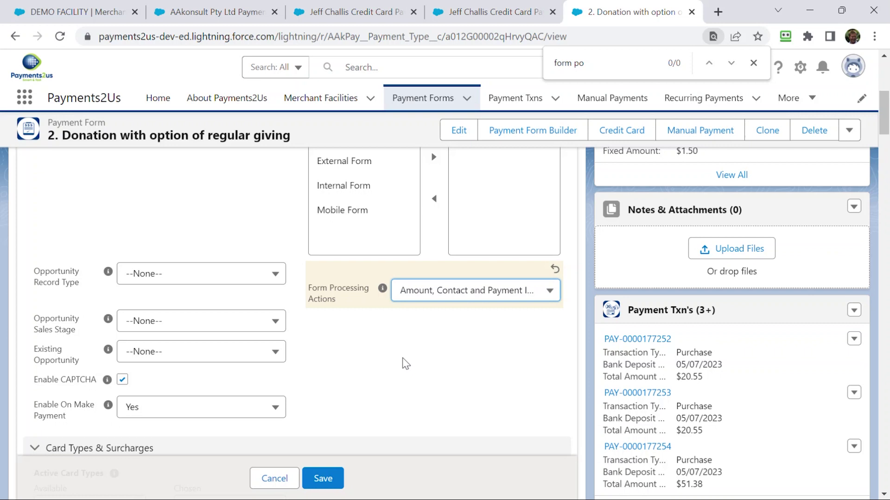
click(324, 479)
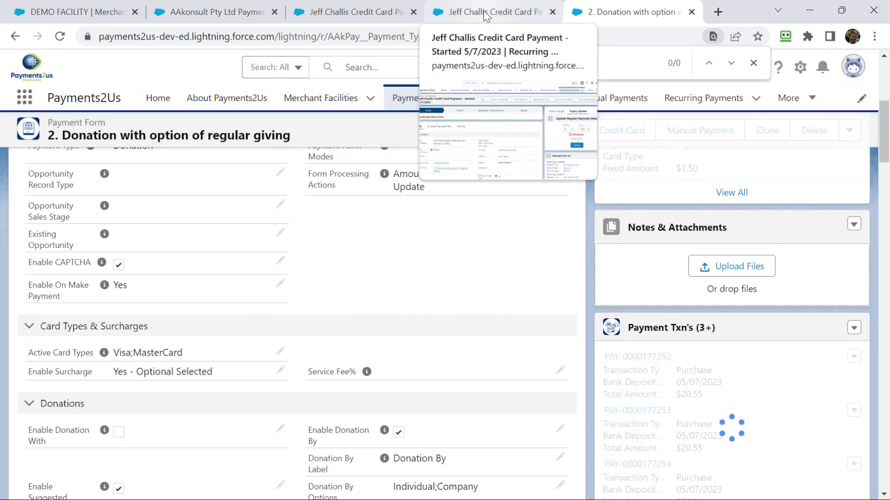
- Clear the recurring payment's URL Token and save so a new token is generated
click(484, 13)
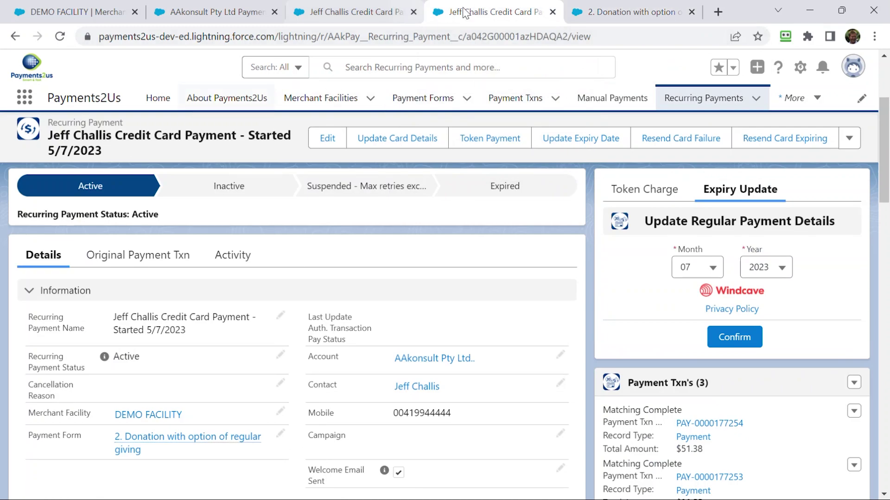
scroll(303, 265, down, 10)
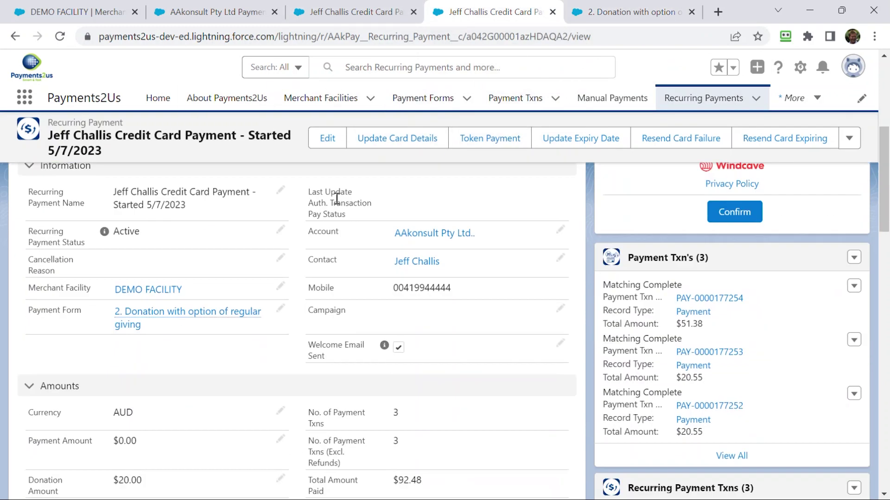
scroll(297, 293, down, 15)
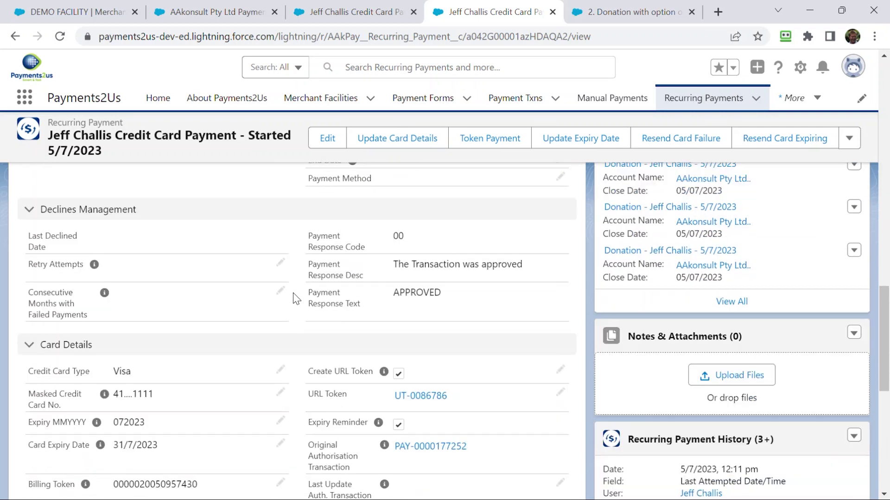
scroll(297, 305, up, 3)
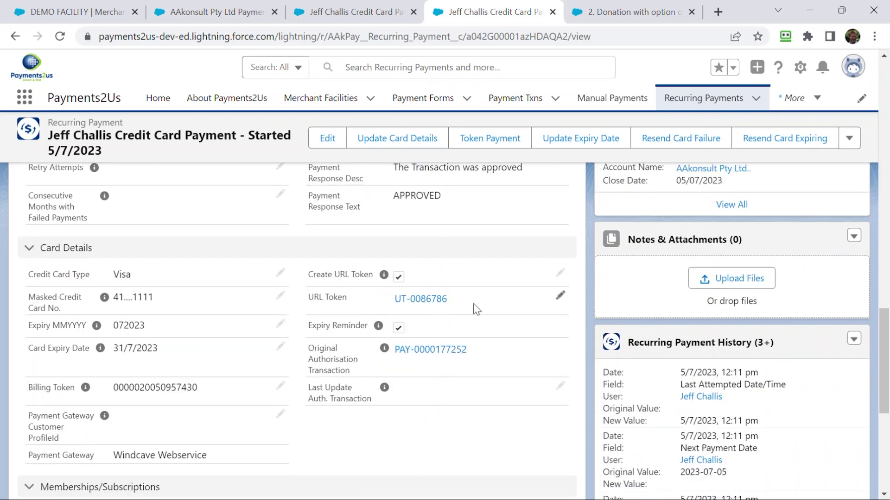
double_click(548, 307)
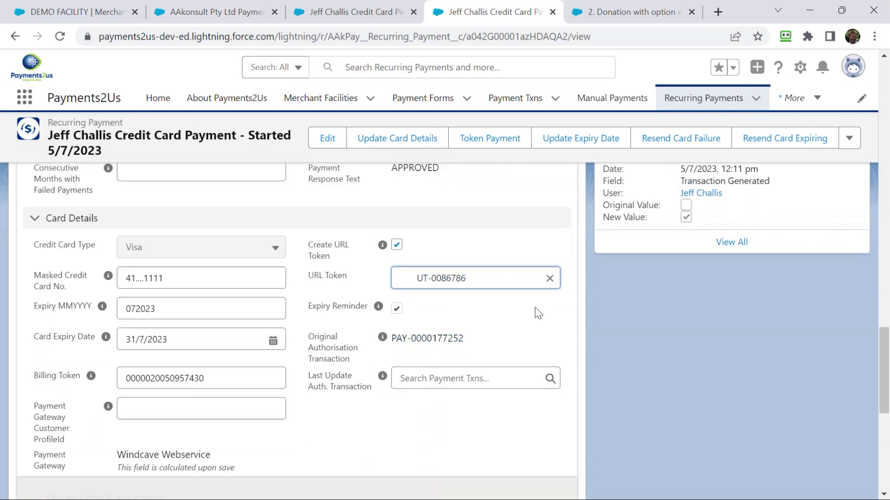
click(549, 279)
click(323, 478)
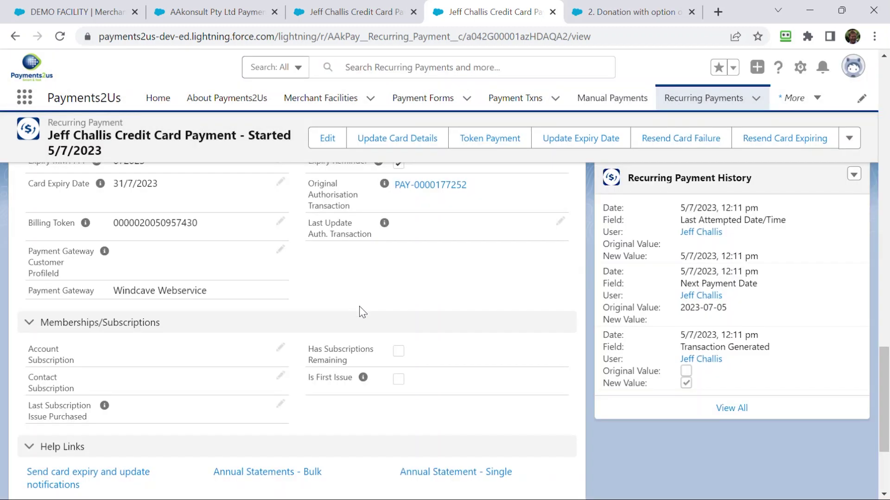
- Scroll the record to check the new UT-0086787 token and find the Email Card Update link
scroll(380, 293, up, 3)
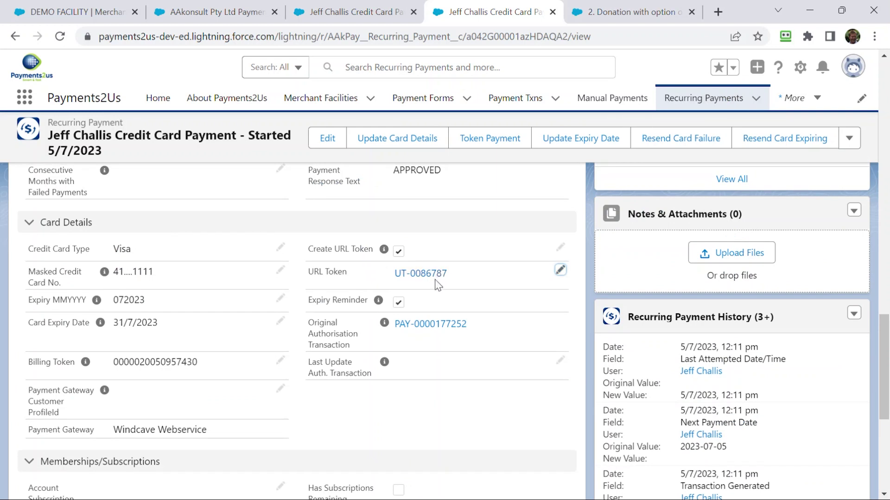
mouse_move(443, 284)
scroll(336, 308, down, 3)
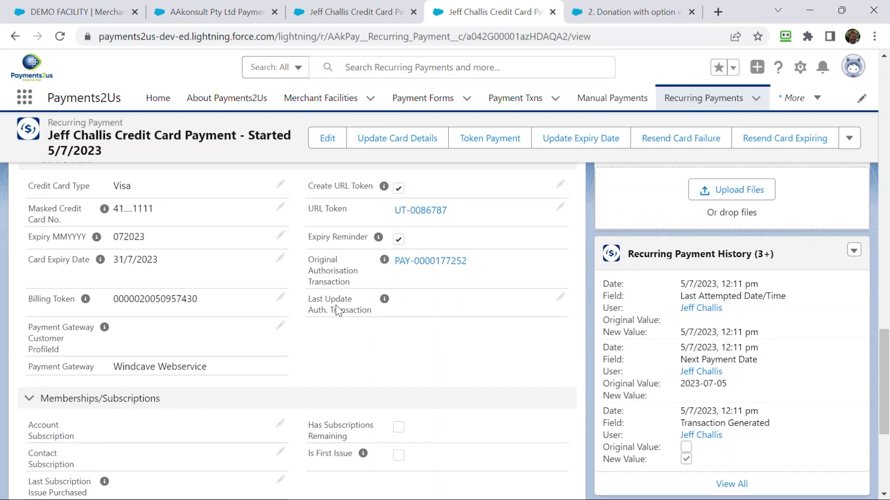
scroll(335, 304, down, 3)
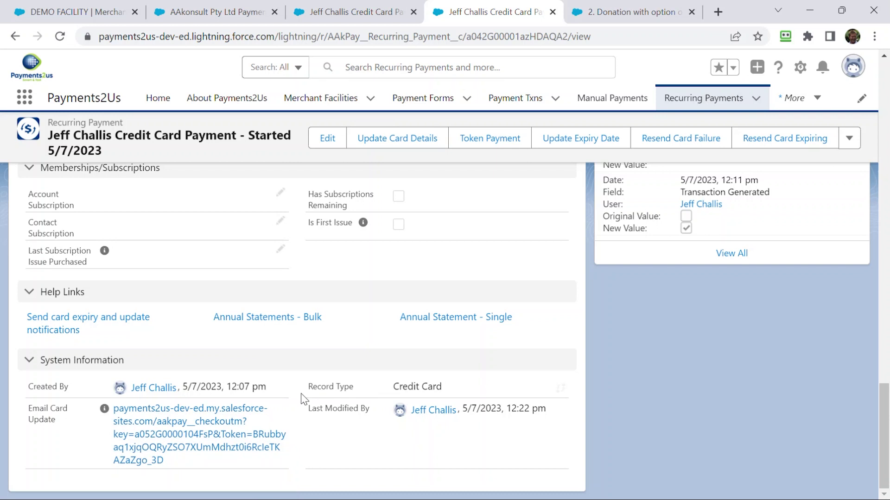
scroll(427, 272, up, 20)
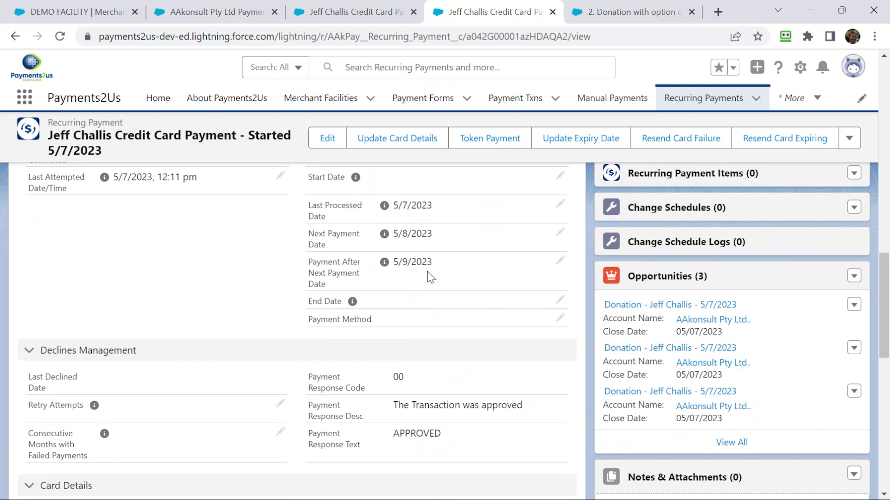
scroll(427, 272, up, 5)
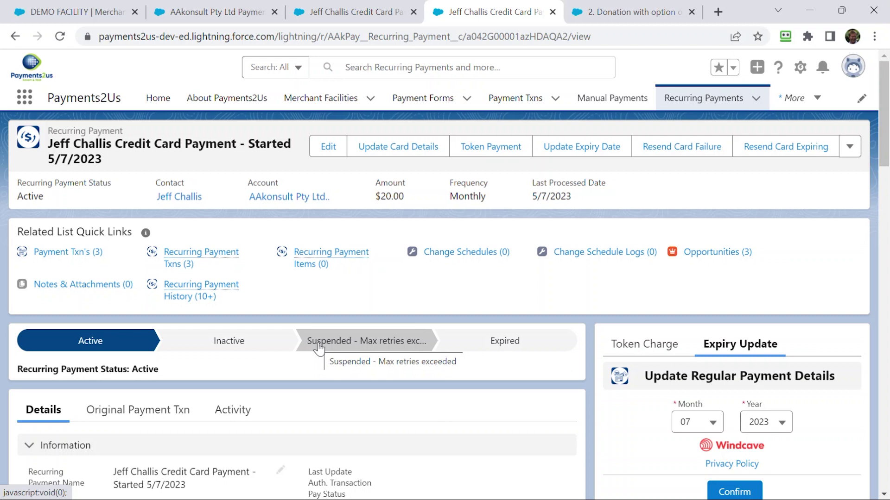
scroll(320, 346, down, 8)
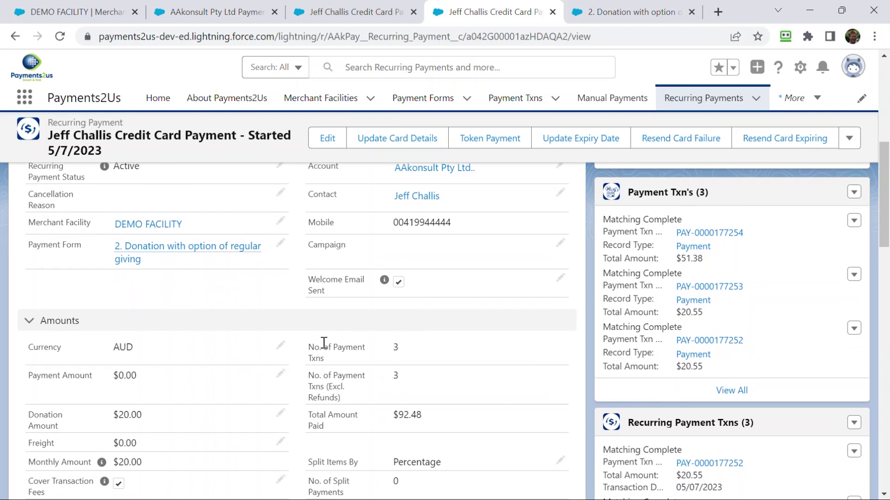
scroll(324, 343, down, 15)
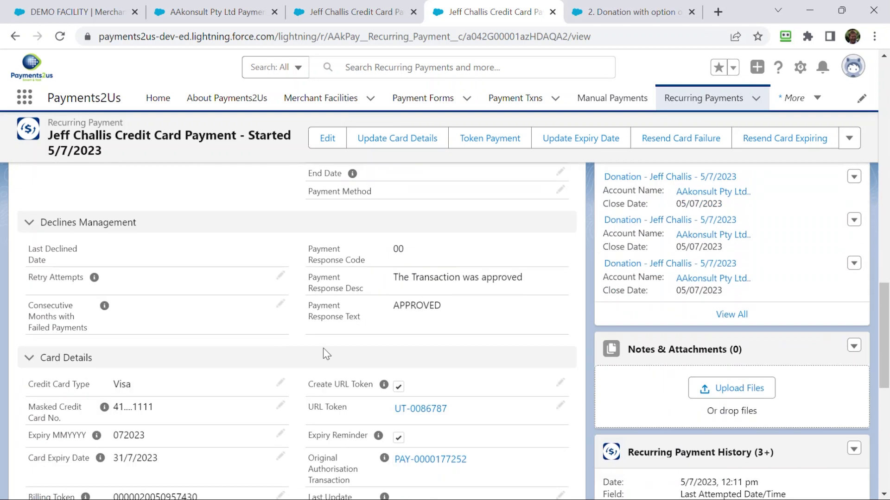
scroll(321, 362, down, 5)
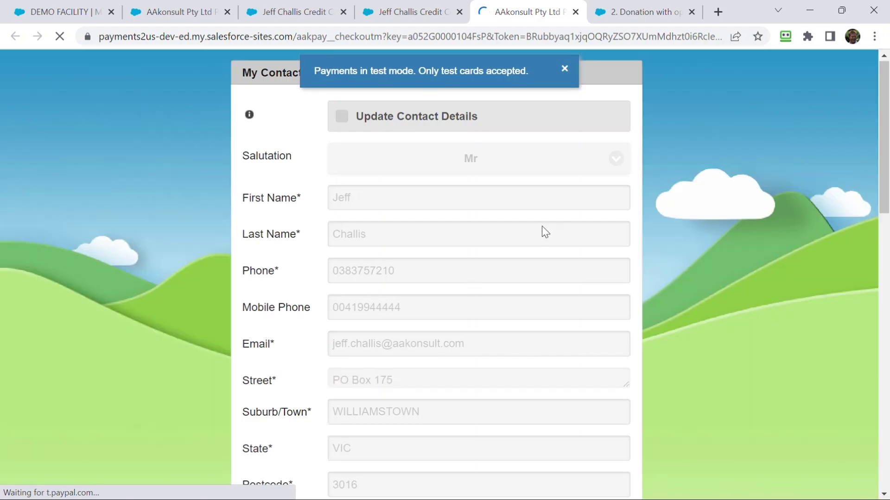
- Tick Update Payment Details and pick the $30 donation, bringing the total to $30.83
scroll(539, 227, down, 10)
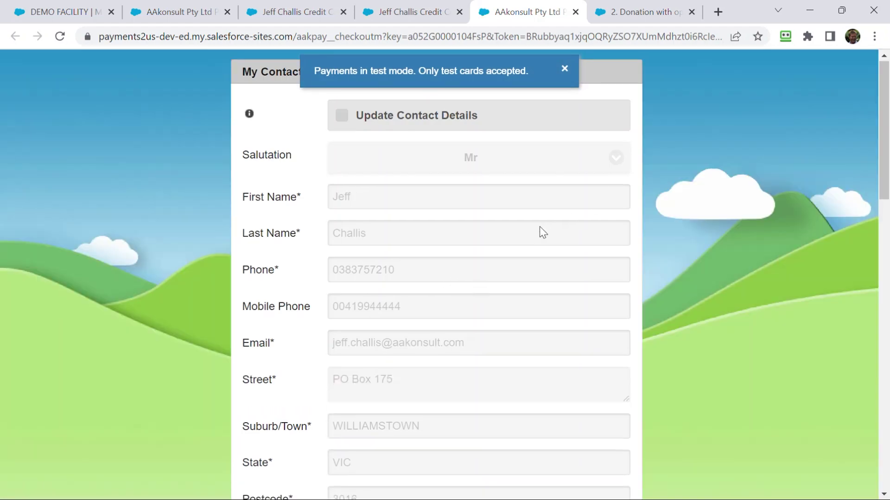
scroll(537, 250, down, 3)
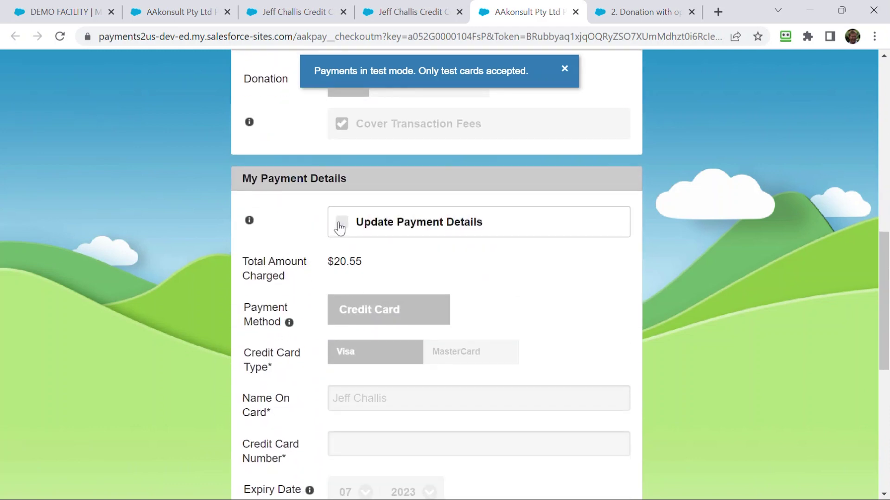
click(341, 223)
scroll(415, 360, up, 1)
scroll(416, 361, up, 3)
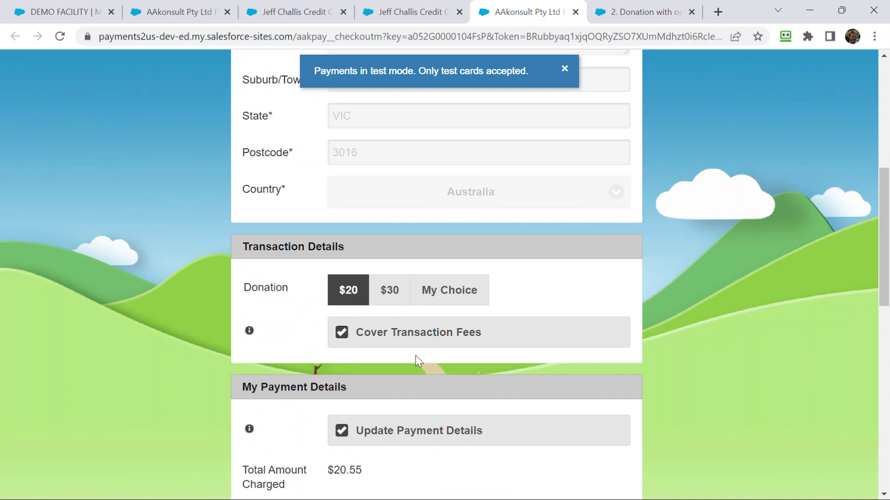
click(394, 296)
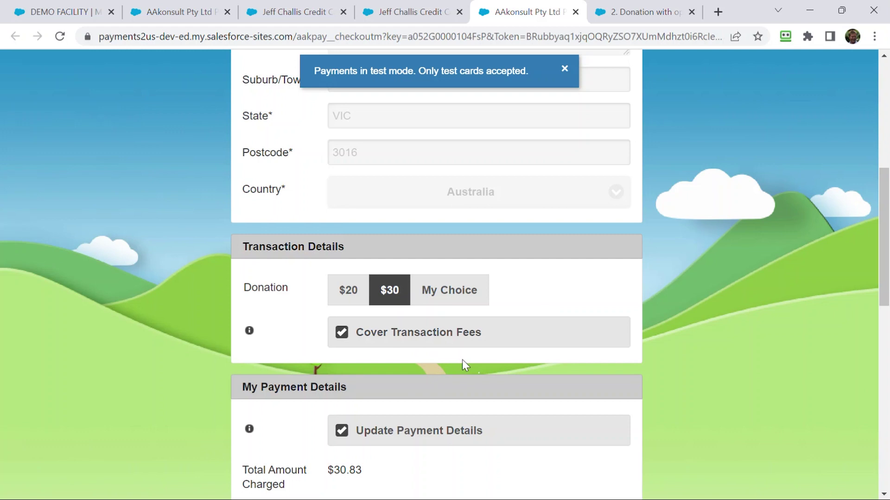
scroll(463, 359, down, 5)
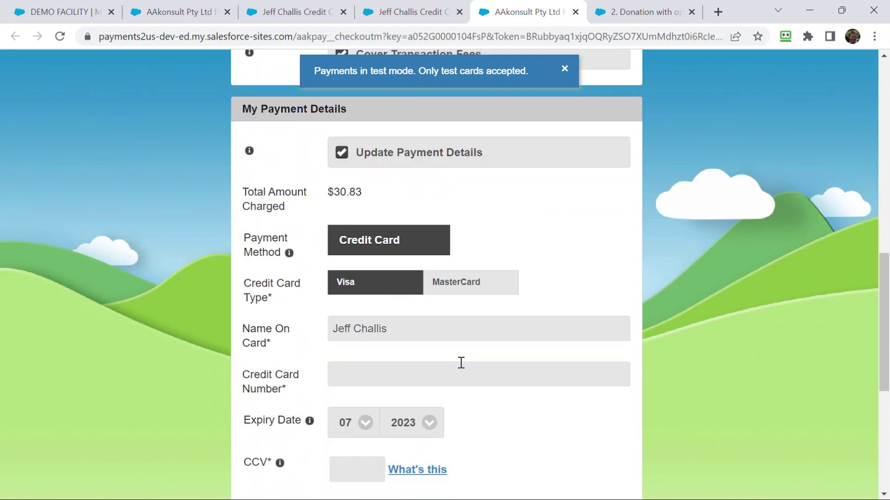
- Enter the test credit card number and its CCV
click(365, 375)
text(4)
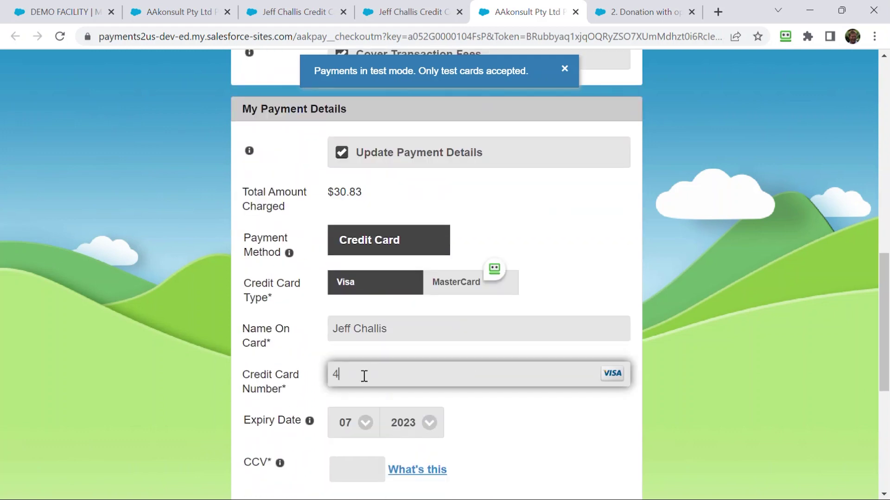
text(111111111111111)
click(361, 471)
text(222)
- Tick Update Contact Details, pass the reCAPTCHA check and submit the card update form
scroll(552, 378, up, 9)
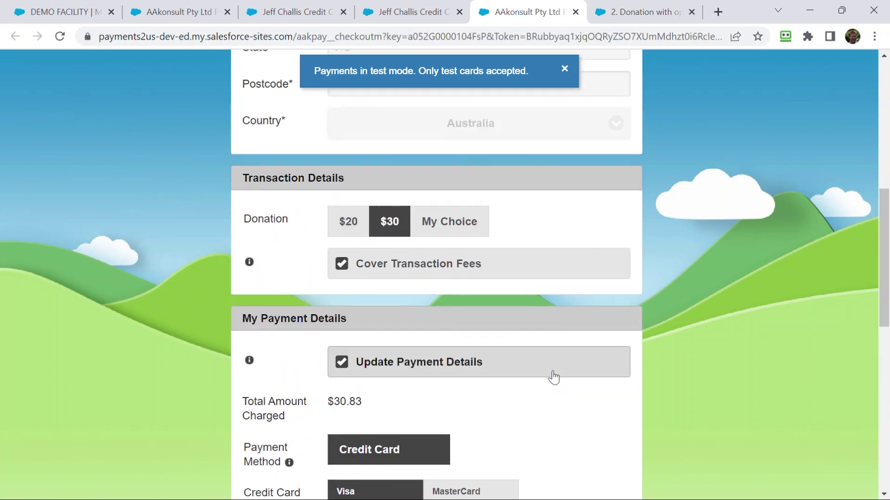
scroll(553, 377, up, 3)
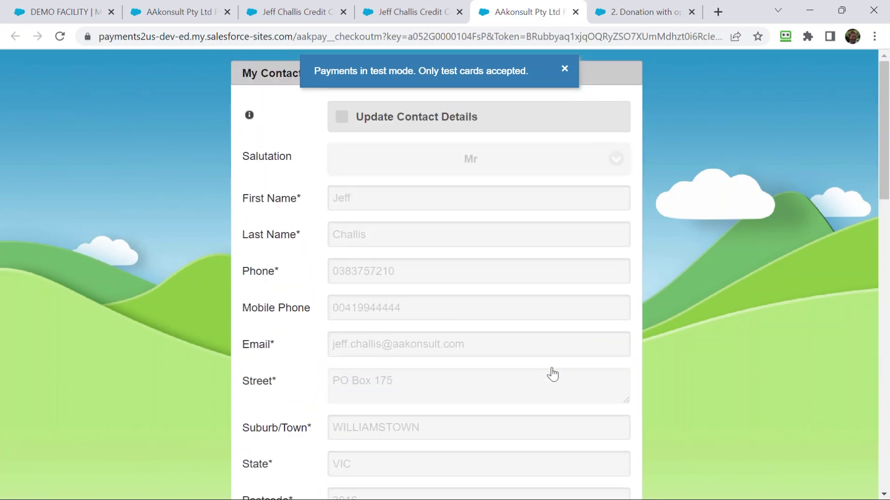
click(342, 117)
click(397, 275)
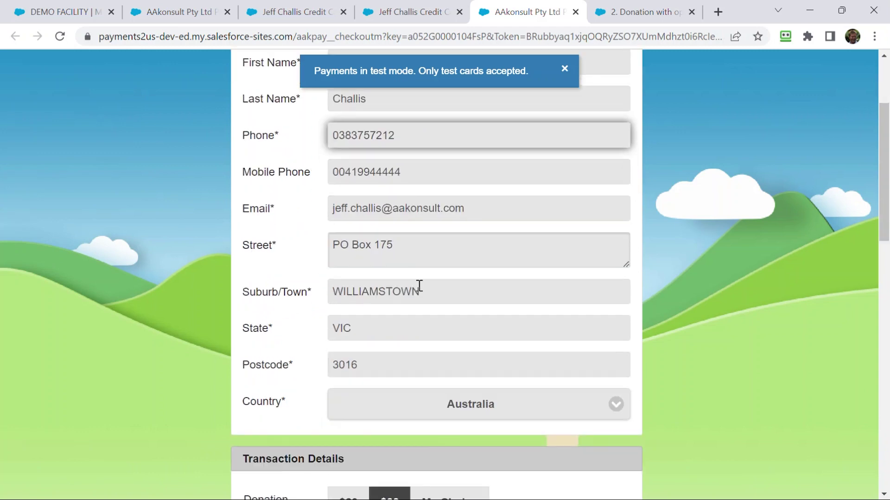
scroll(420, 286, down, 15)
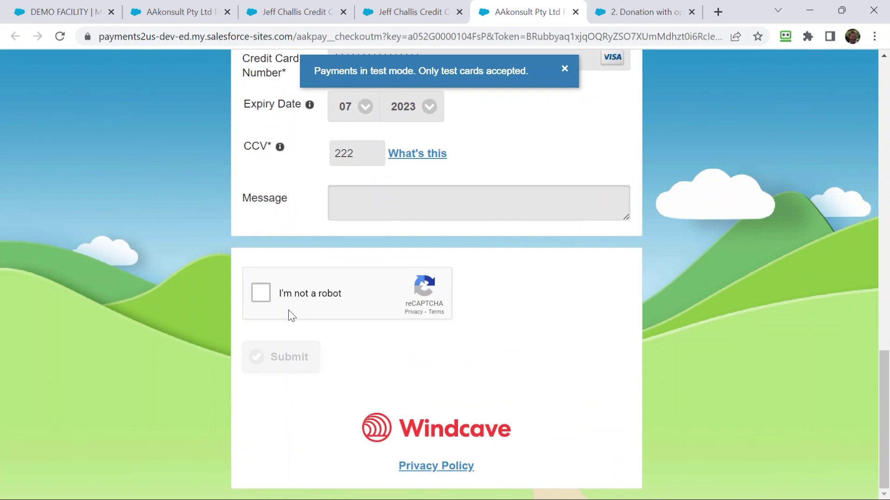
click(259, 292)
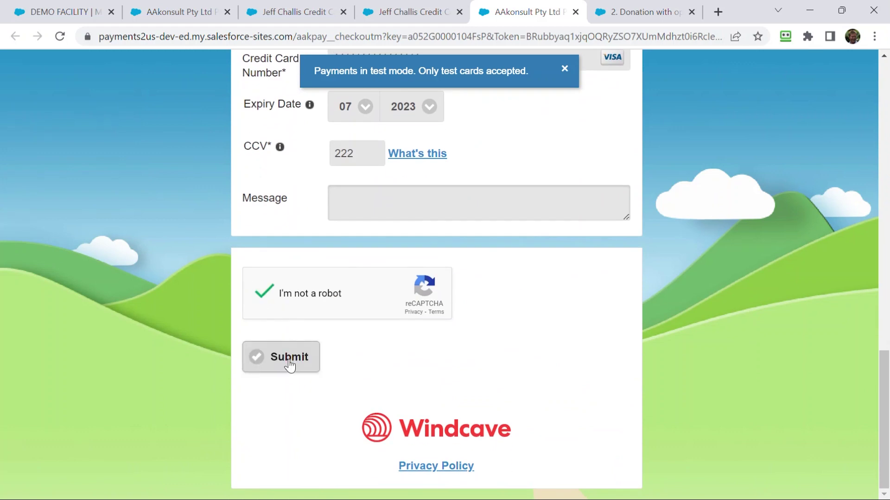
click(288, 360)
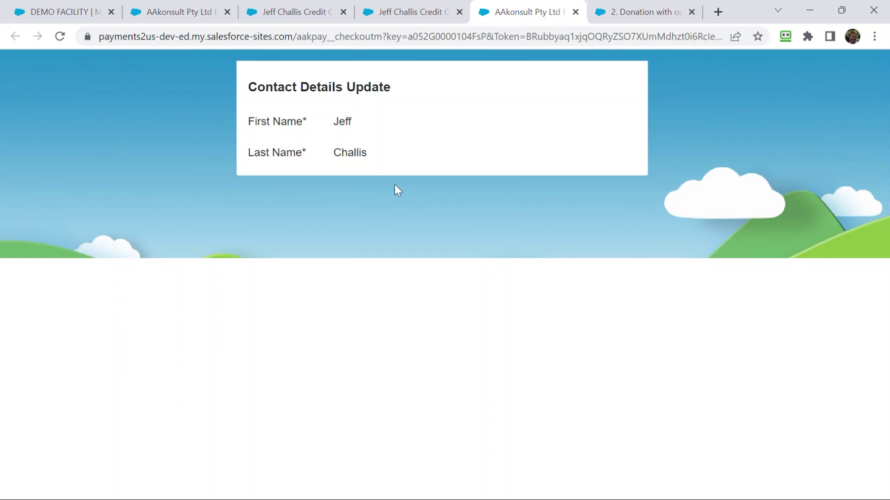
- Return to the Recurring Payment record tab once the card update has finished processing
mouse_move(413, 14)
click(408, 14)
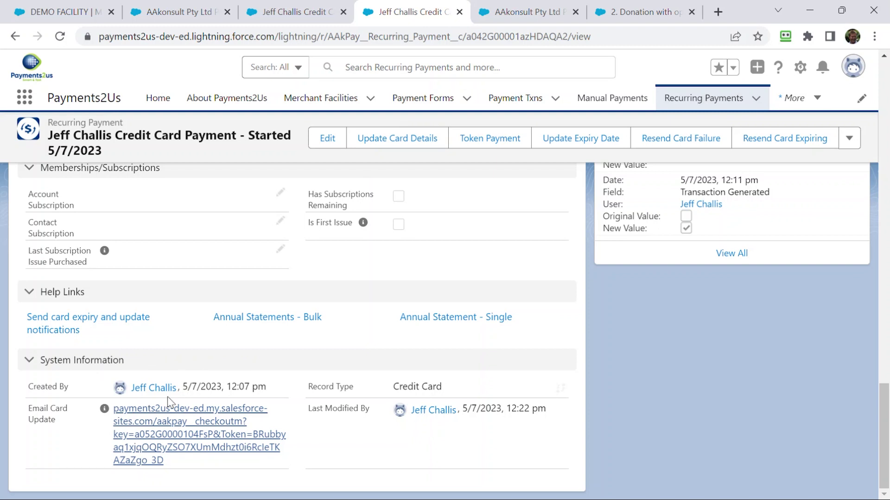
- Scroll to the top of the recurring payment record and open Setup from the gear menu
scroll(348, 292, up, 10)
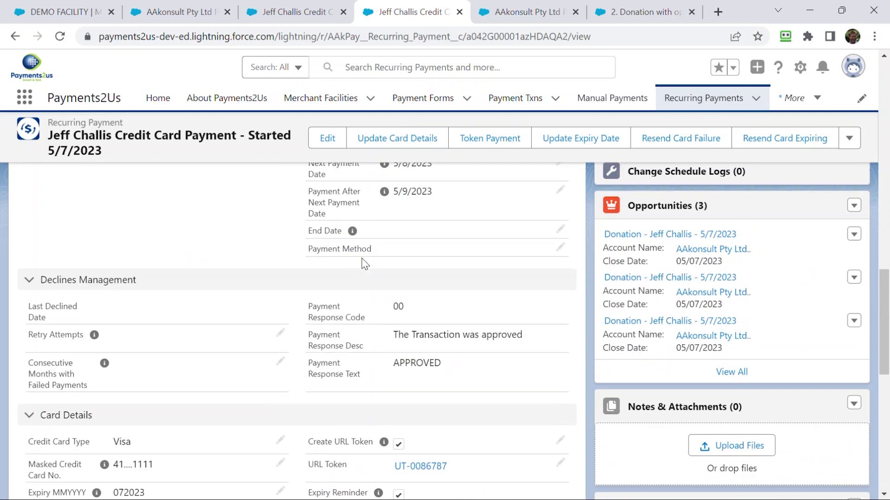
scroll(365, 264, up, 10)
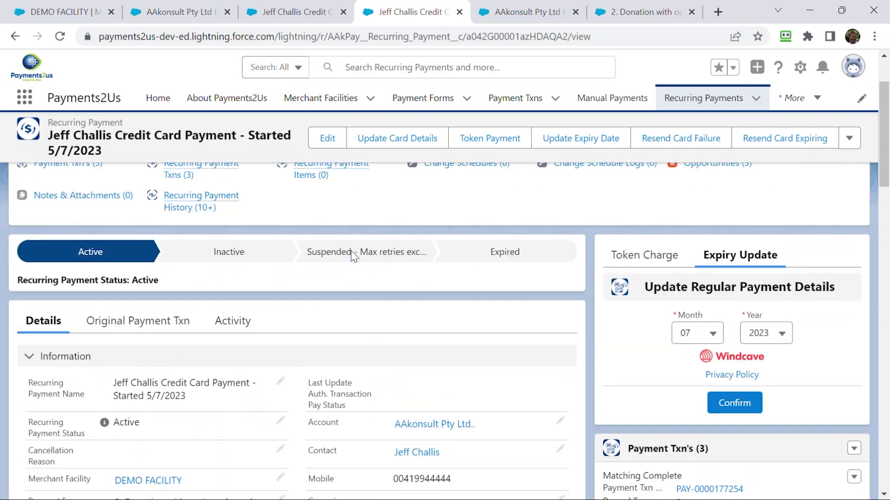
scroll(355, 256, up, 1)
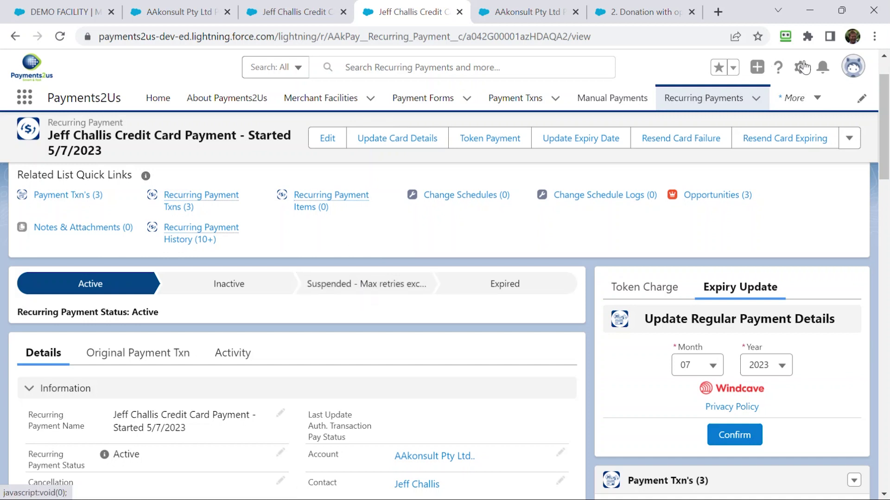
click(802, 67)
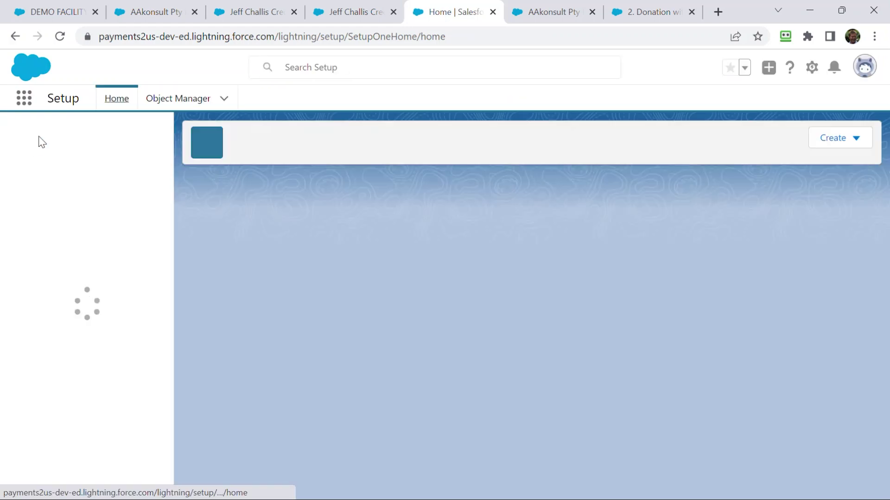
- Search Setup Quick Find for 'email alert' and open the Email Alerts page
click(44, 133)
text(em)
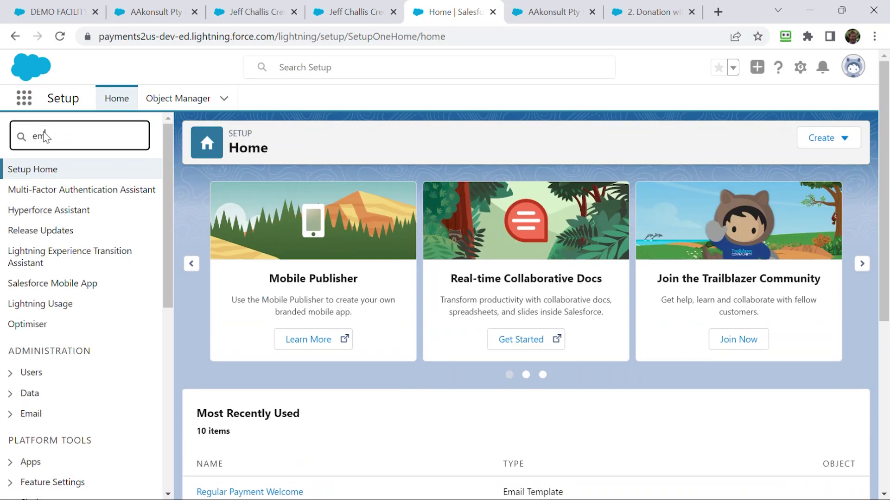
text(ail alert)
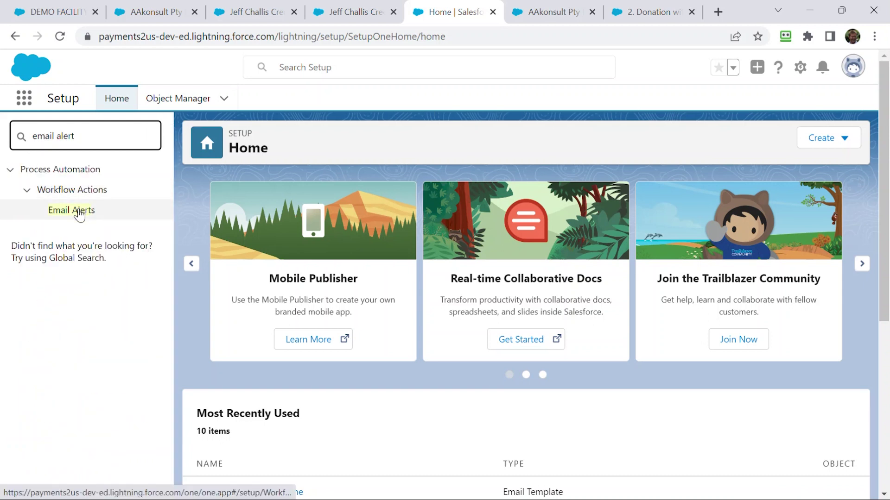
click(78, 211)
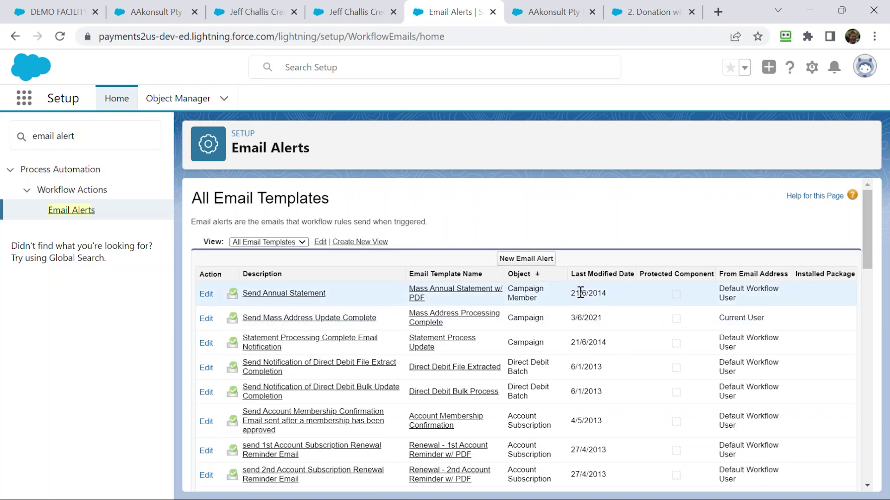
- View the 'Send Credit Card failed - card holder to update' alert details, then return to the payment record
scroll(533, 323, down, 8)
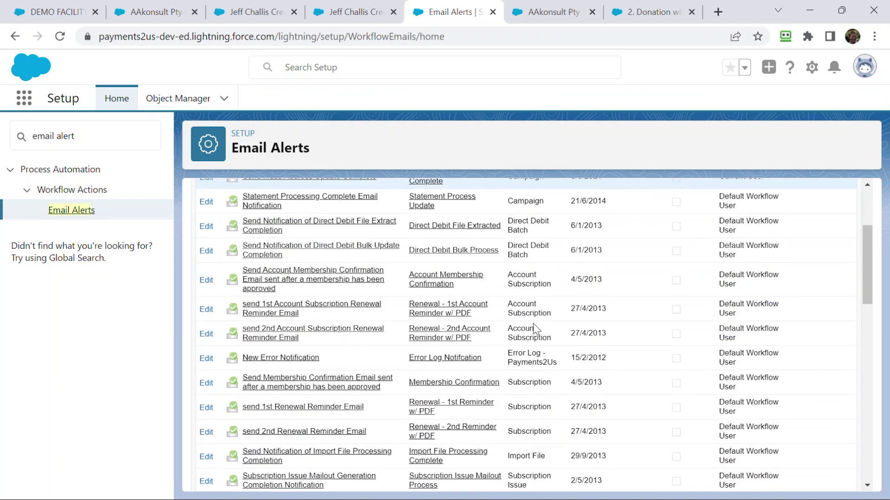
scroll(545, 345, down, 2)
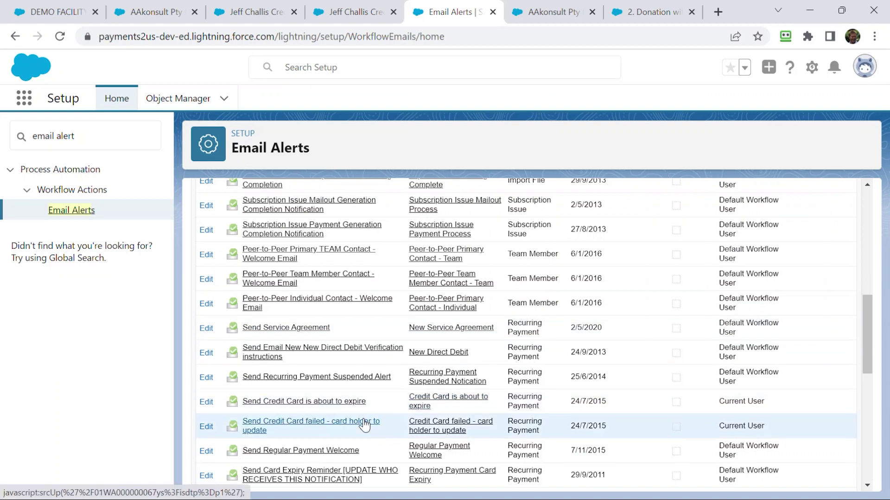
scroll(365, 425, down, 2)
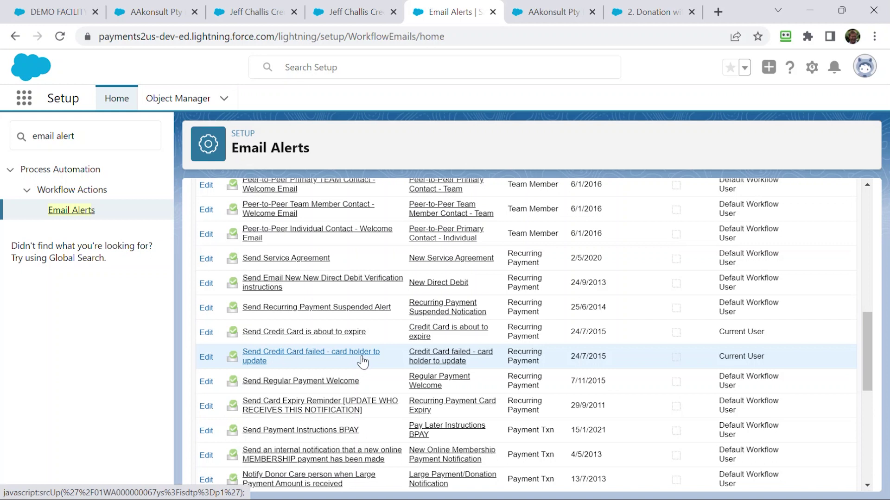
click(284, 356)
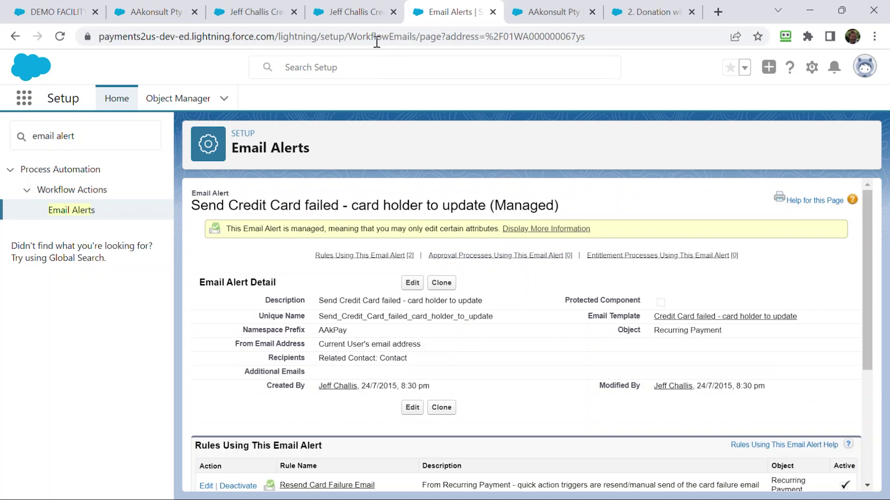
click(357, 14)
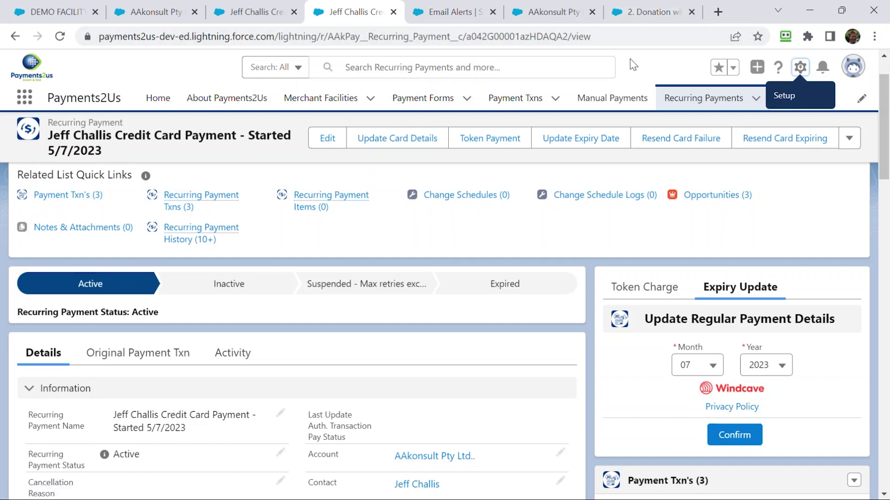
- Load the Payments2Us help site from the Payment Form tab and open its FAQ page from Support
click(643, 14)
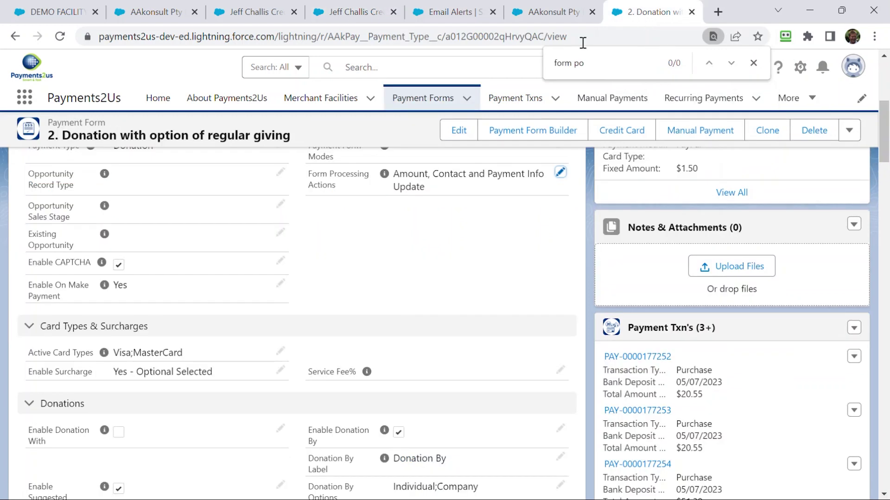
click(606, 39)
text(help)
key(Return)
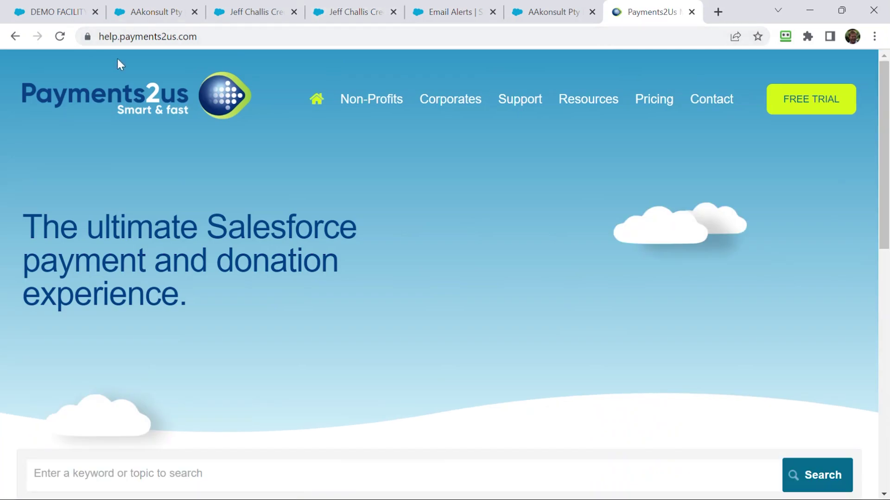
mouse_move(507, 104)
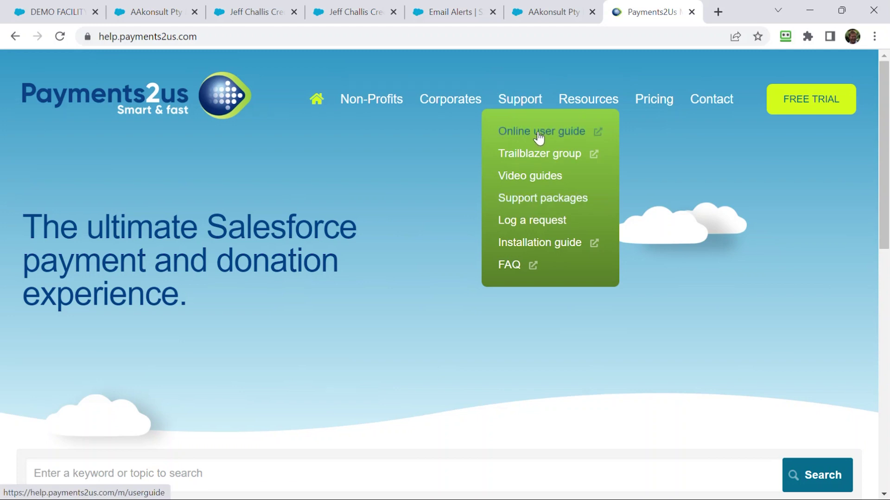
click(520, 269)
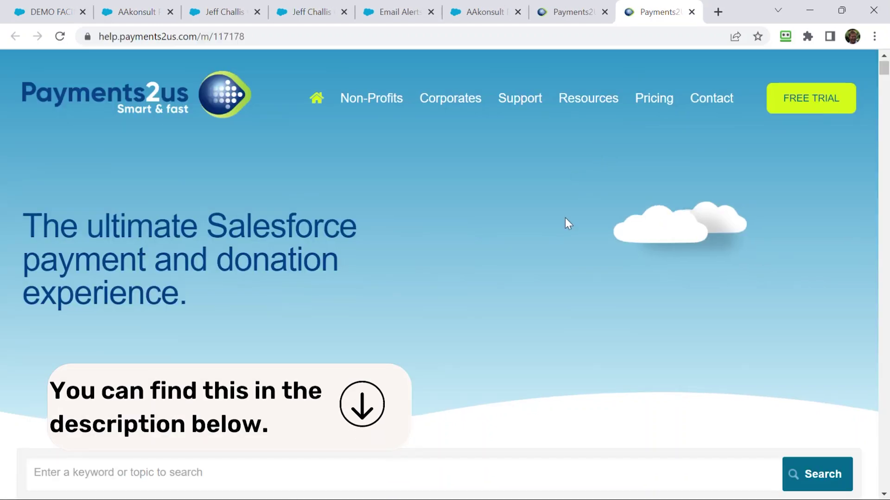
- Scroll down the Payments2Us FAQ page to the Recurring Payments questions
scroll(565, 218, down, 2)
scroll(565, 218, down, 3)
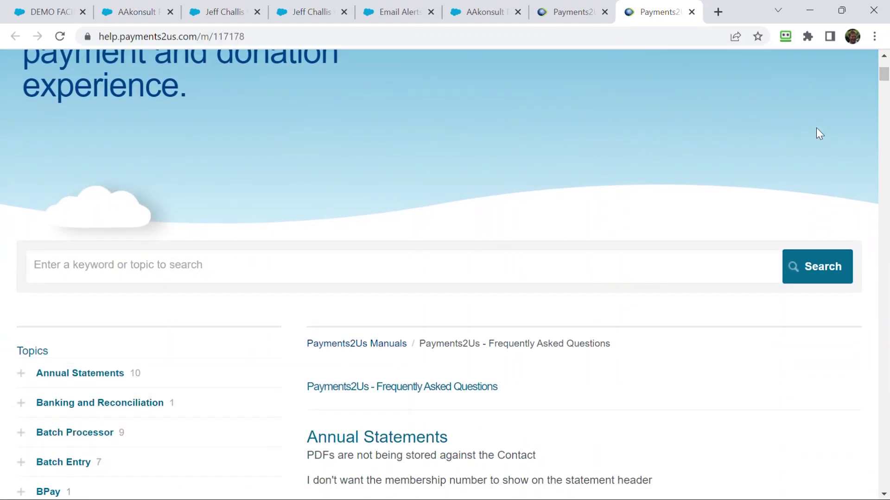
drag(881, 80, 887, 389)
scroll(758, 397, down, 4)
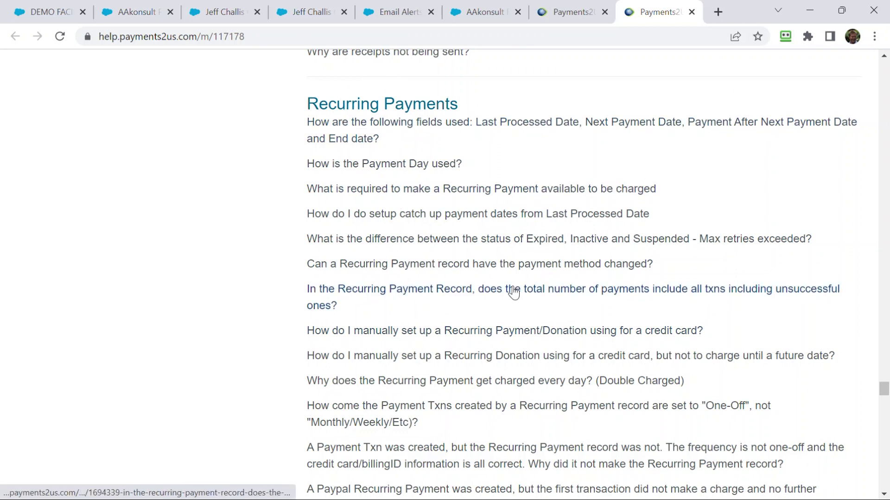
scroll(514, 287, down, 5)
scroll(514, 288, down, 2)
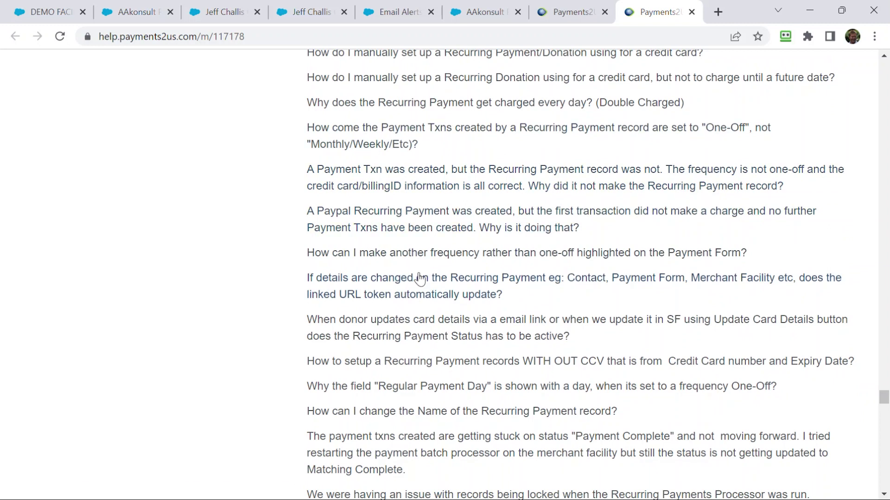
scroll(419, 280, down, 4)
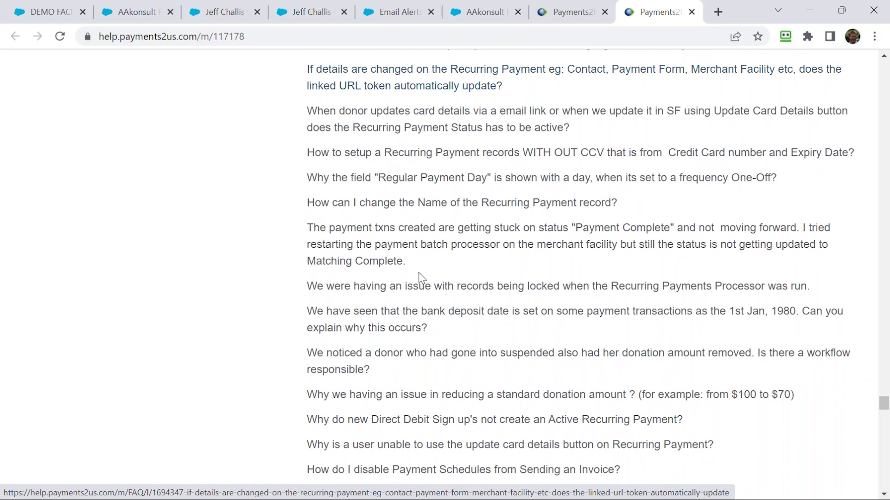